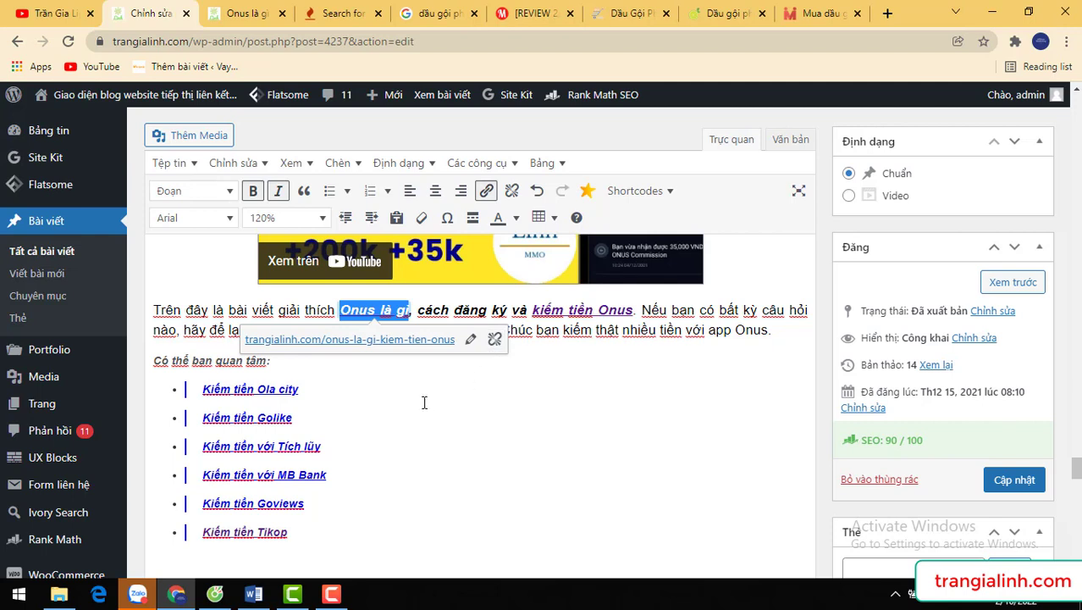
# Examine the internal links in the closing paragraph and in the "Có thể bạn quan tâm" list, including Ola city and MB Bank
pyautogui.click(578, 337)
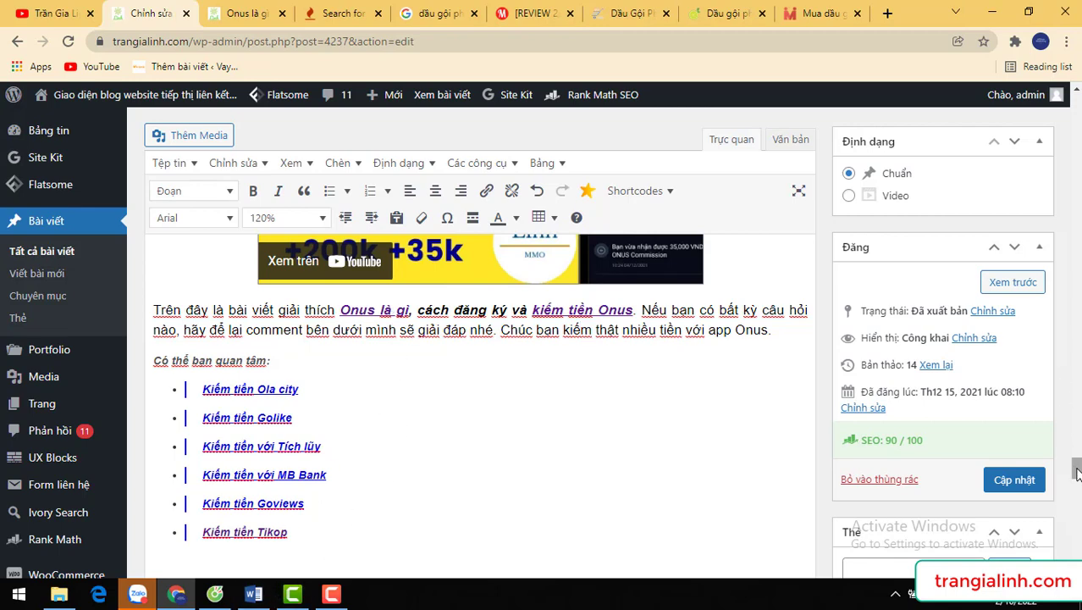
pyautogui.moveTo(1076, 471)
pyautogui.mouseDown()
pyautogui.moveTo(1077, 449)
pyautogui.moveTo(1076, 470)
pyautogui.mouseUp()
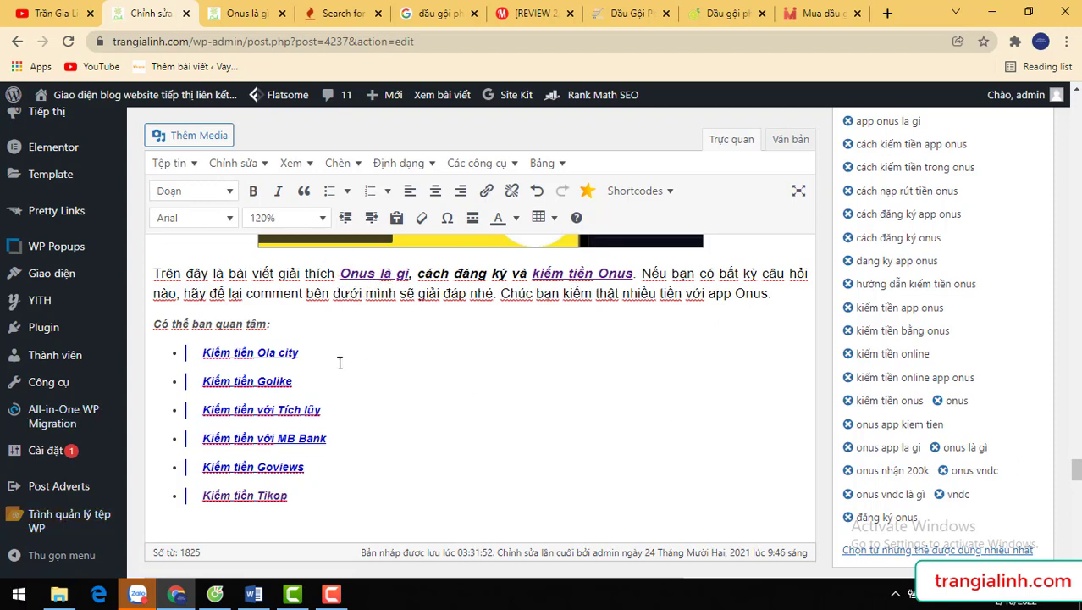
pyautogui.moveTo(308, 355); pyautogui.dragTo(202, 353)
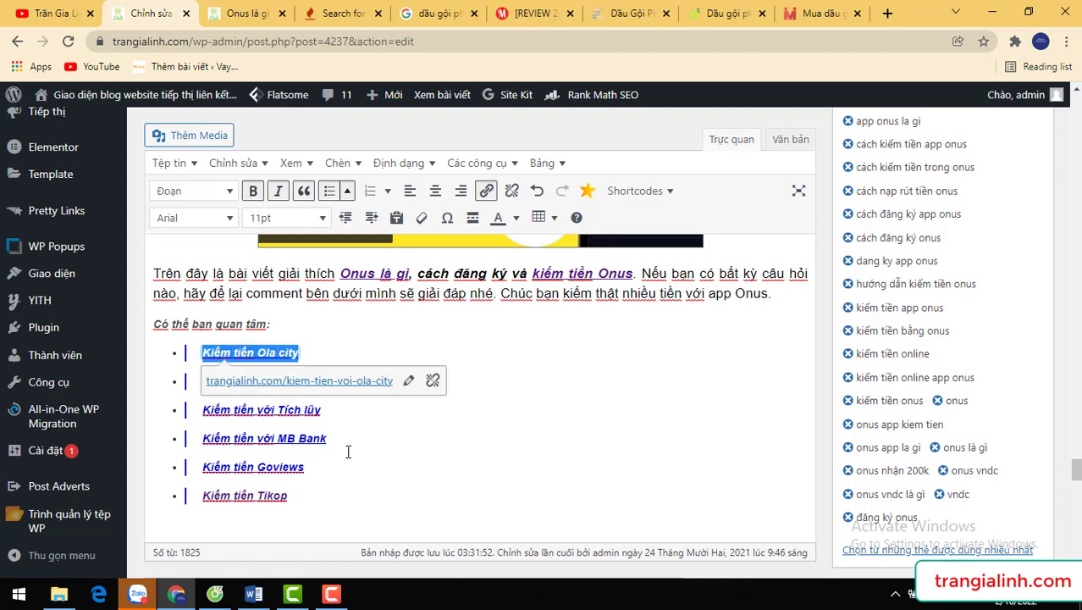
pyautogui.moveTo(326, 438); pyautogui.dragTo(216, 434)
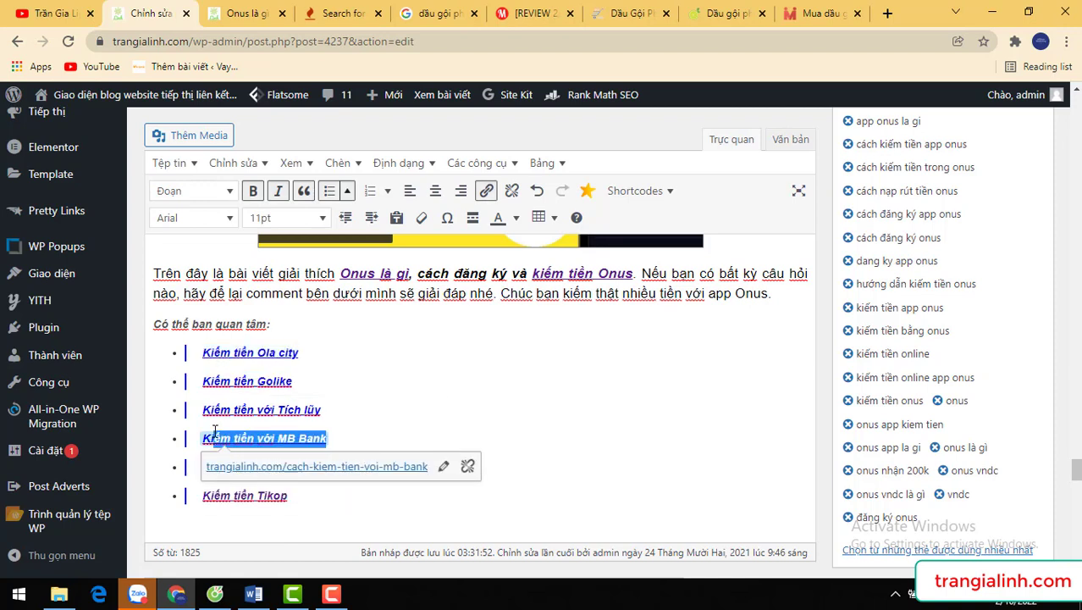
pyautogui.click(313, 356)
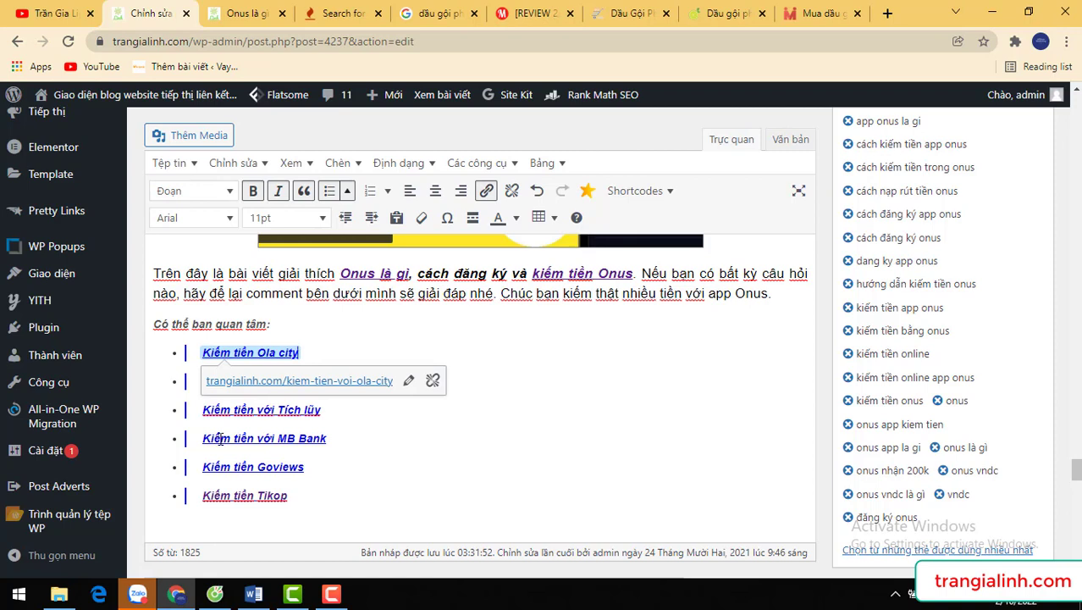
pyautogui.click(277, 438)
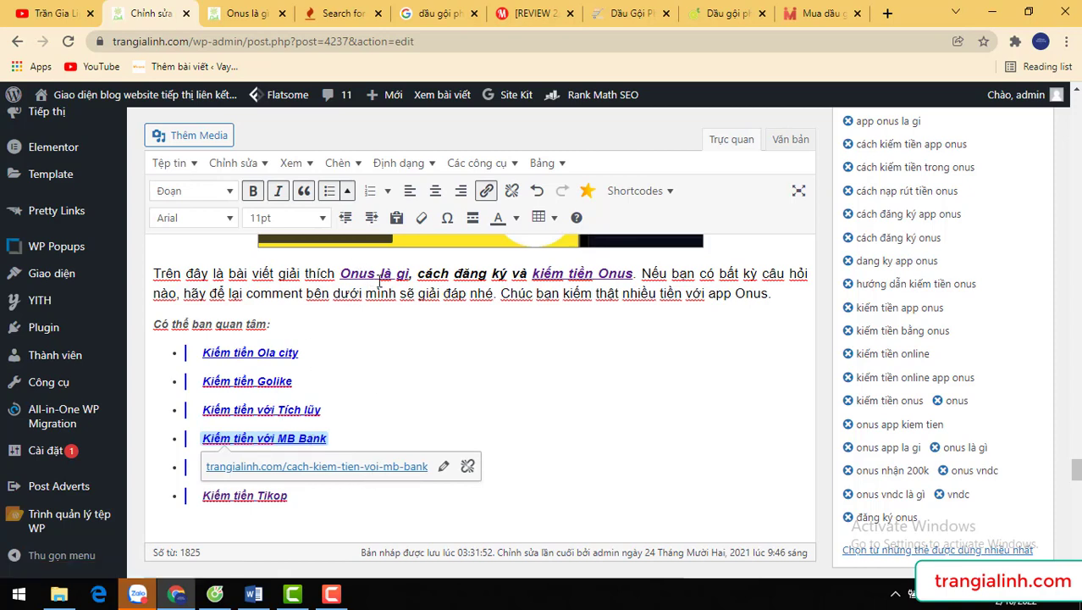
pyautogui.click(338, 509)
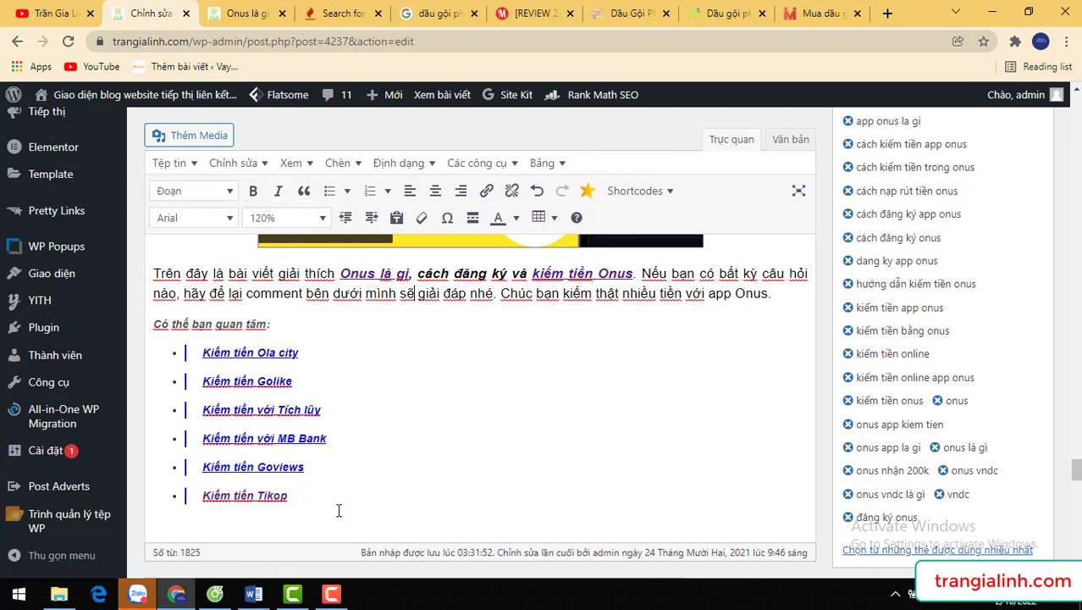
# Switch to the Word outline "Seo top google" and check the "Tạo thẻ title, thẻ mô tả" item under section 2.2
pyautogui.hotkey('alt', 'Tab')
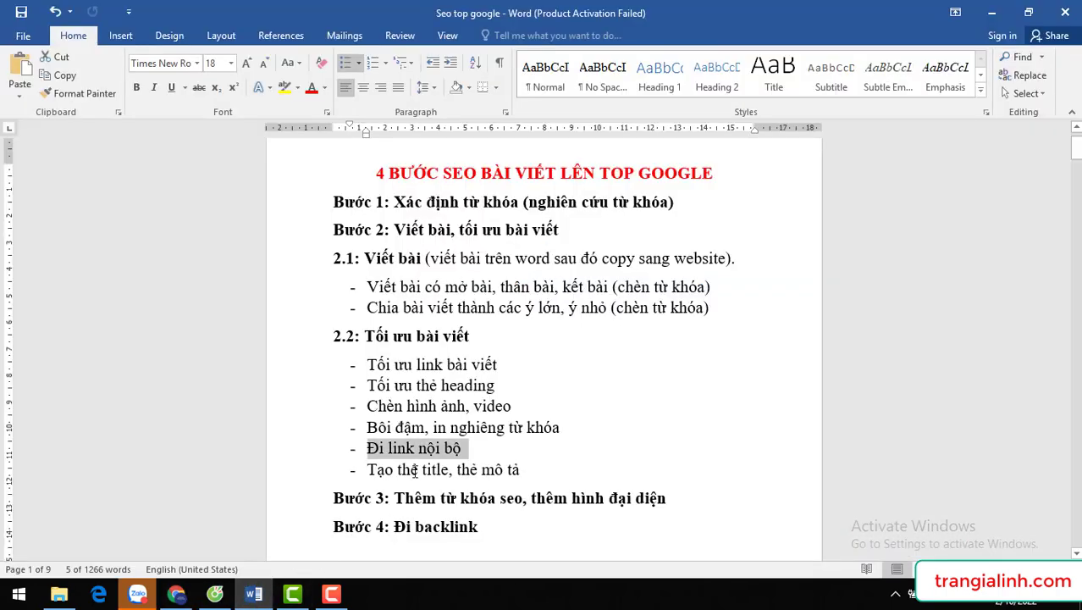
pyautogui.click(410, 470)
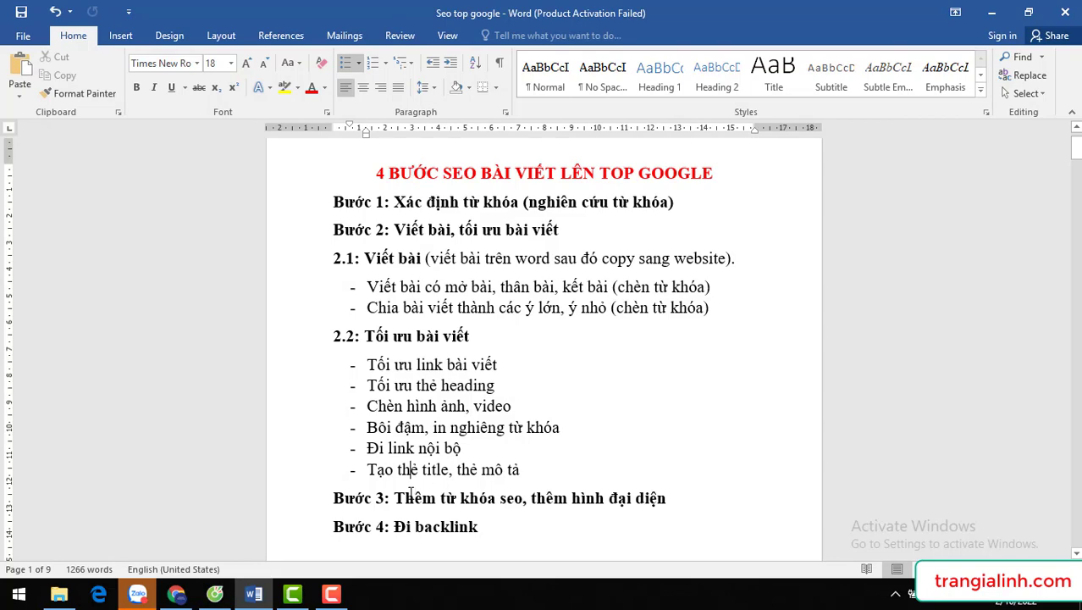
# Return to the Onus post in Chrome and review its Rank Math SEO snippet preview and focus keywords
pyautogui.click(176, 596)
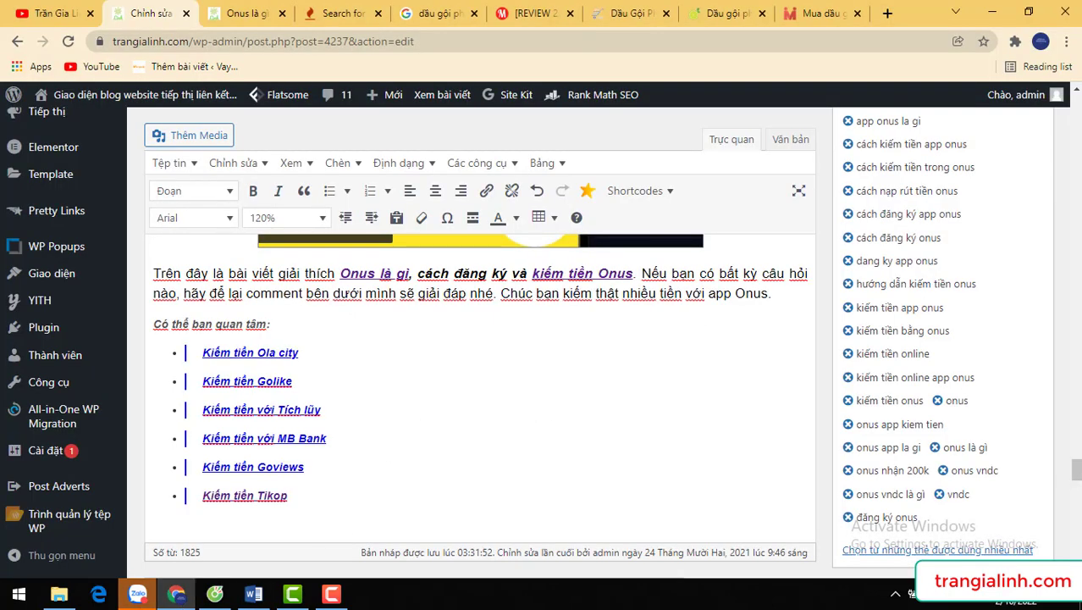
pyautogui.scroll(-3, 1074, 487)
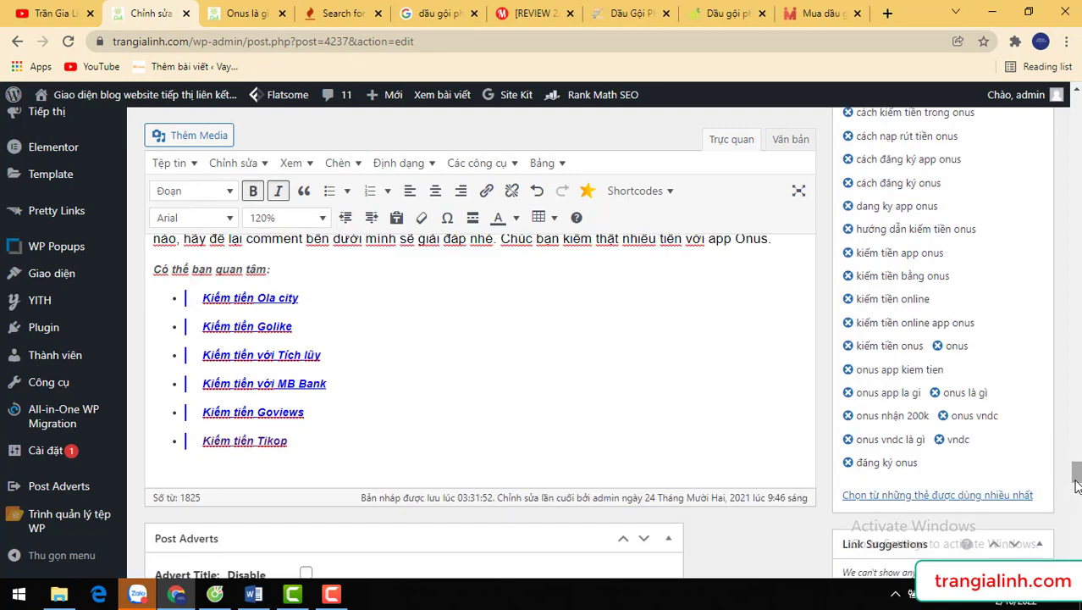
pyautogui.scroll(-5, 1074, 487)
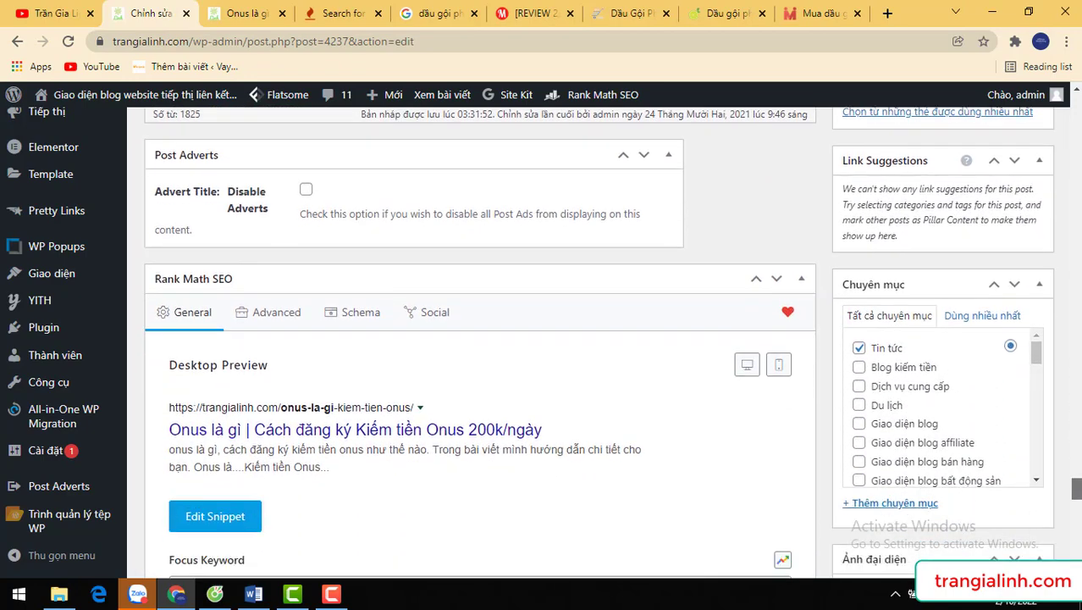
pyautogui.scroll(-3, 1076, 491)
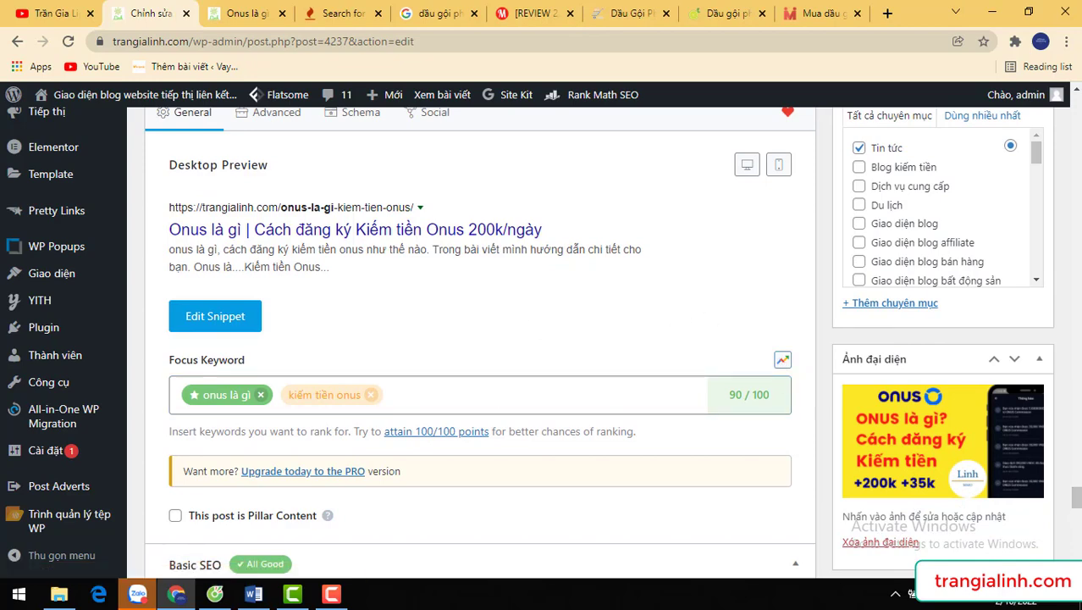
pyautogui.moveTo(1075, 499); pyautogui.dragTo(1070, 455)
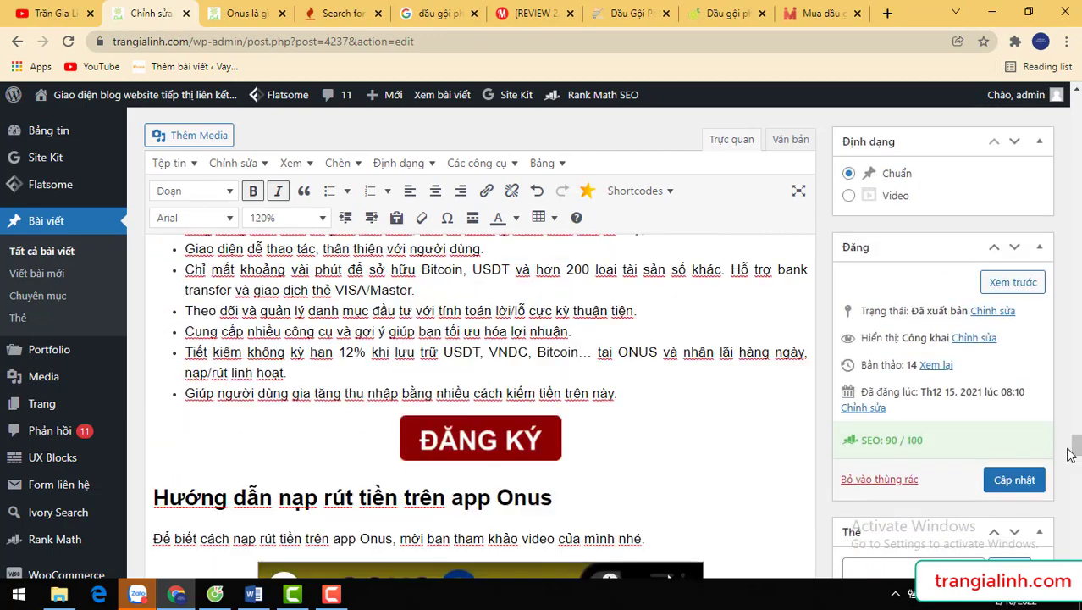
# Create a new post and open the Rank Math SEO snippet for editing
pyautogui.click(37, 273)
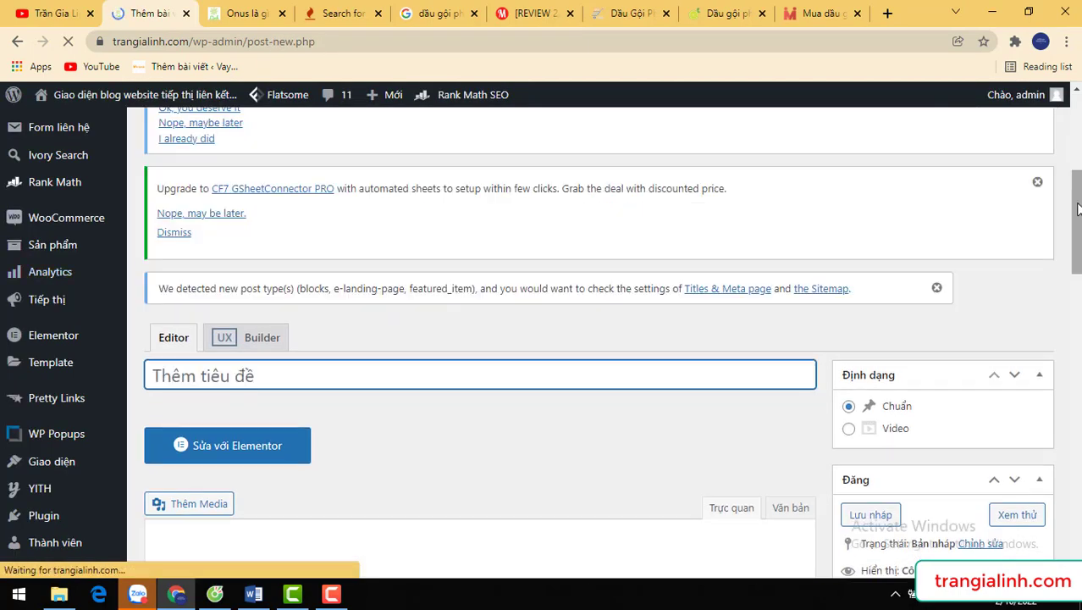
pyautogui.scroll(-5, 1080, 214)
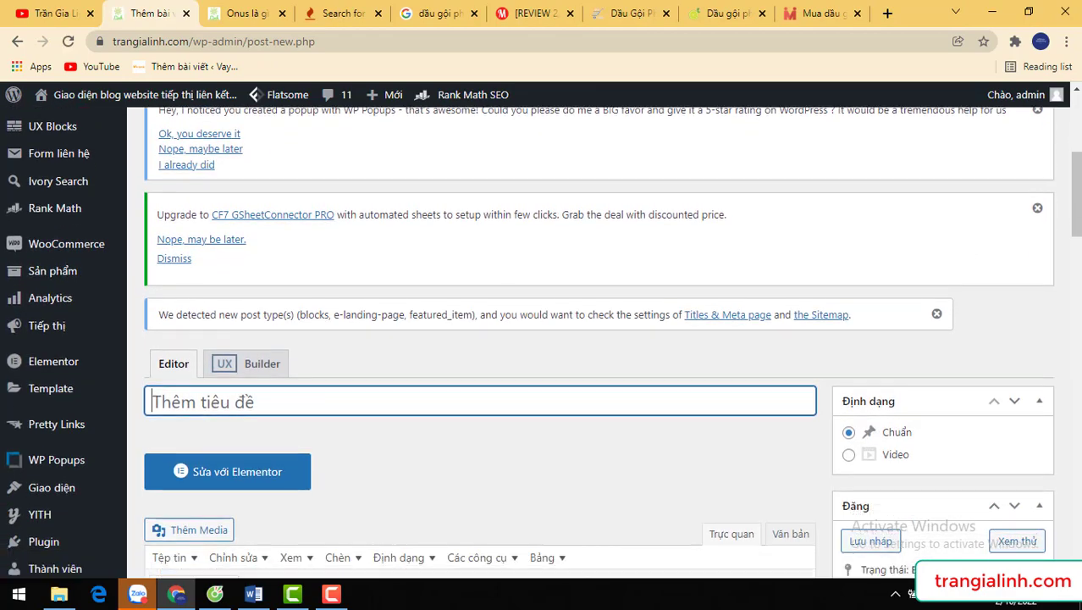
pyautogui.scroll(-15, 606, 342)
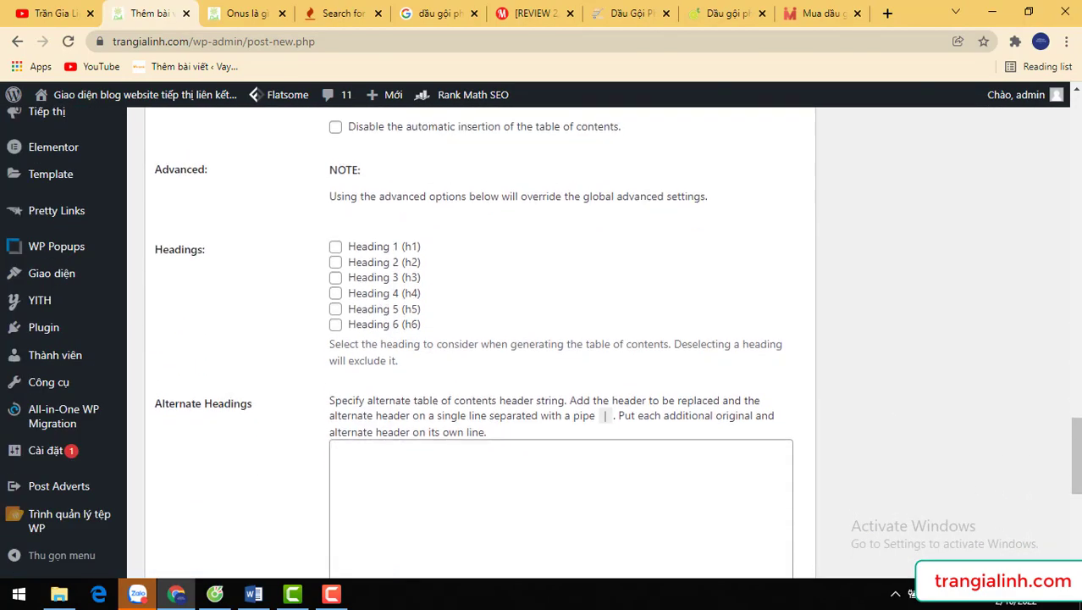
pyautogui.scroll(15, 1070, 484)
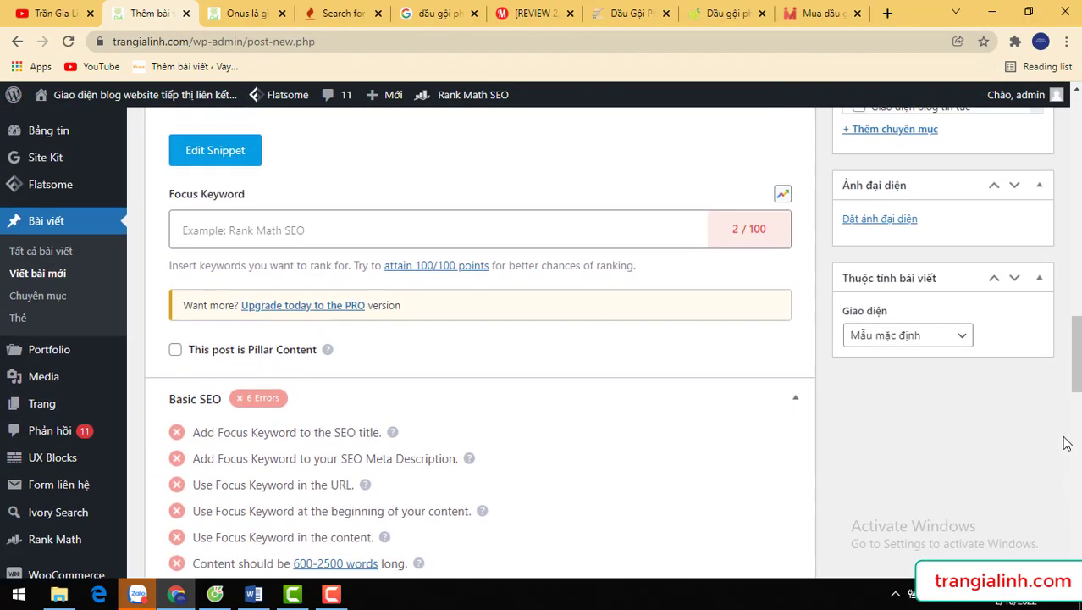
pyautogui.scroll(2, 1074, 351)
pyautogui.scroll(-1, 1077, 350)
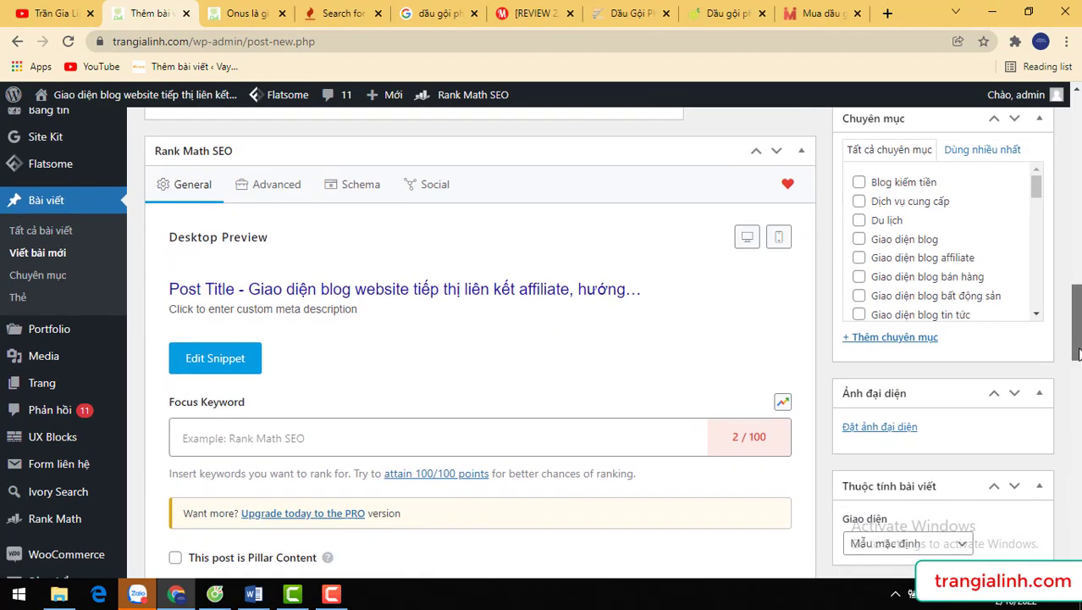
pyautogui.scroll(1, 1076, 339)
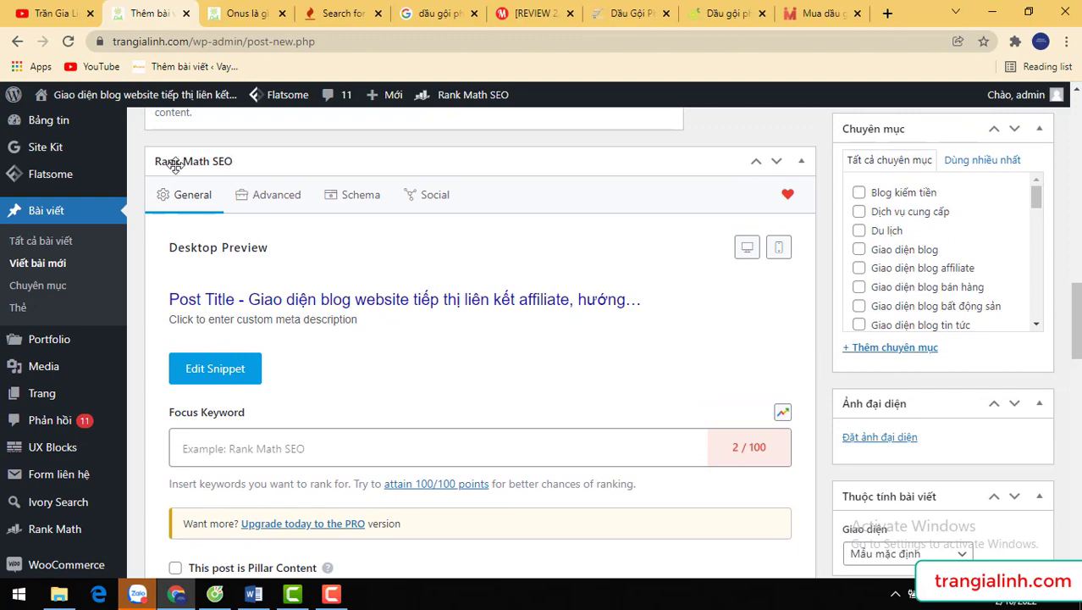
pyautogui.scroll(2, 1076, 322)
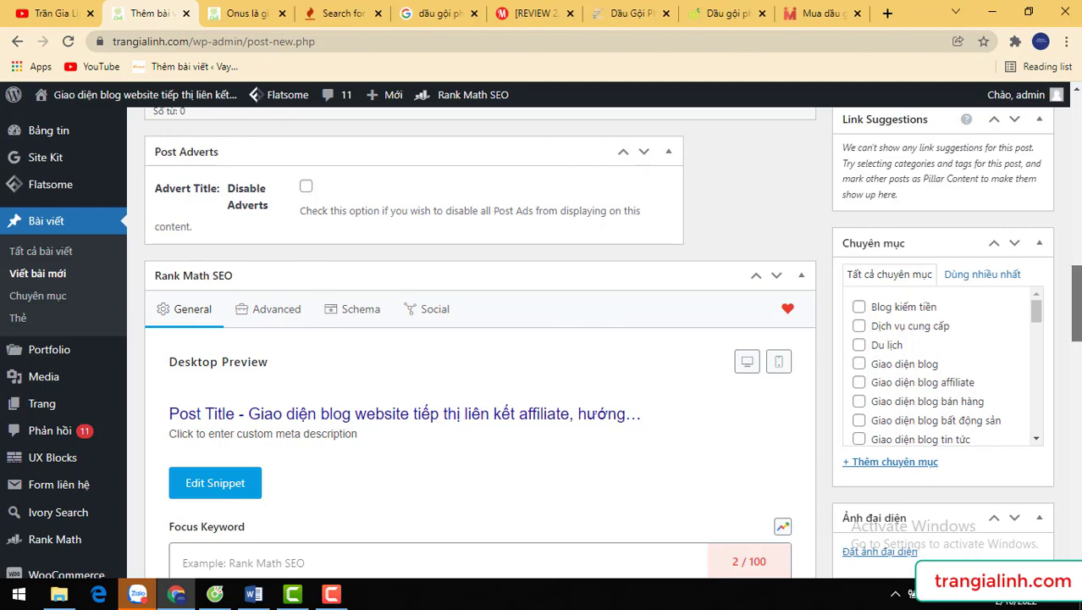
pyautogui.scroll(-3, 1076, 303)
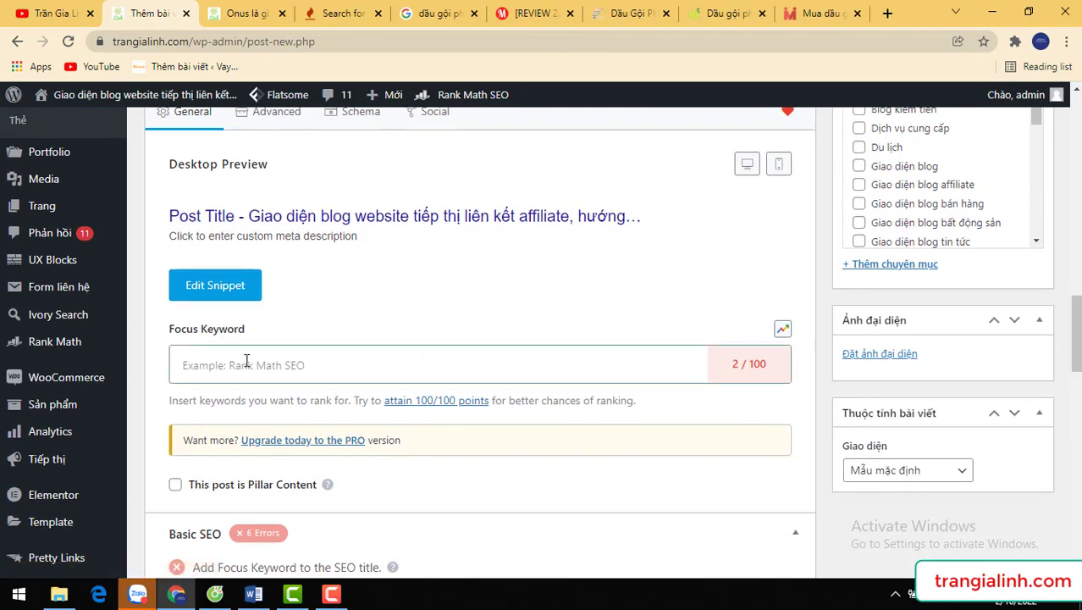
pyautogui.click(237, 287)
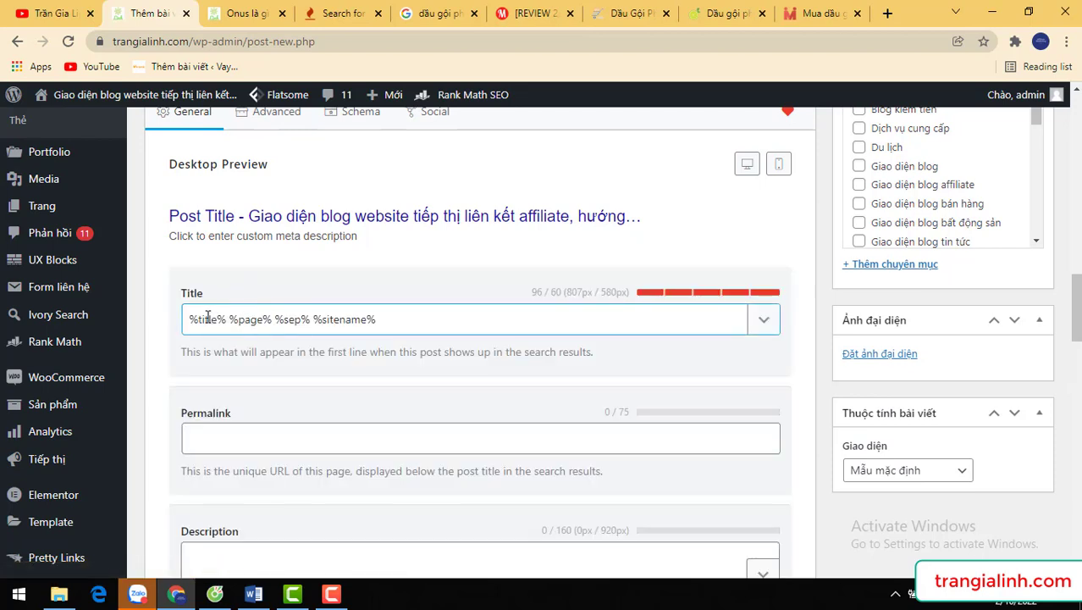
# Look at the Google results for the shampoo keyword, and replace the default SEO title with "Mua dầu gội Shinhair ở đâu"
pyautogui.doubleClick(259, 316)
pyautogui.tripleClick(258, 316)
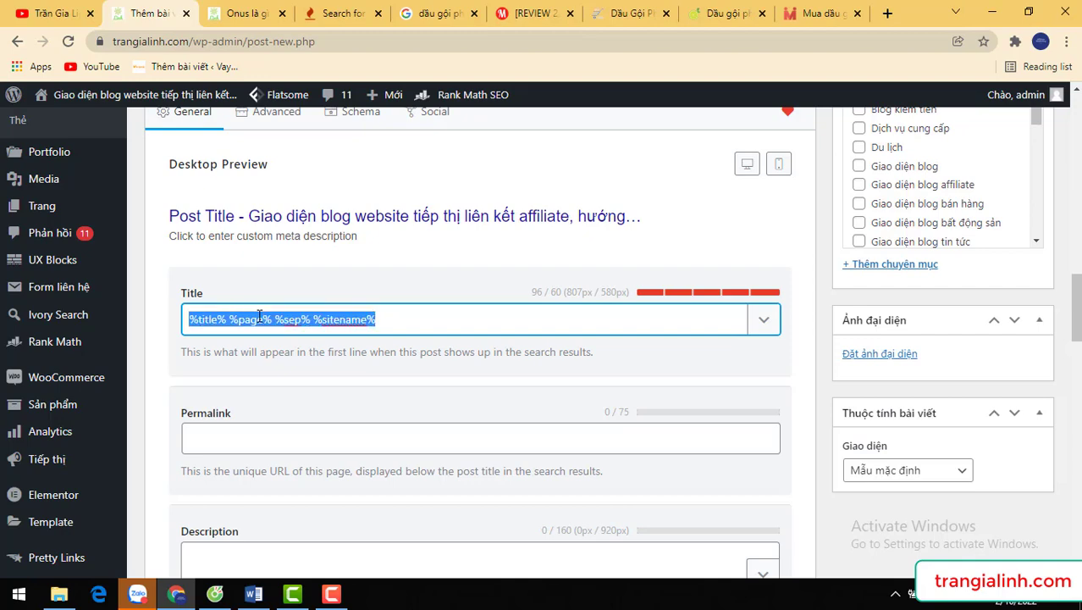
pyautogui.click(426, 15)
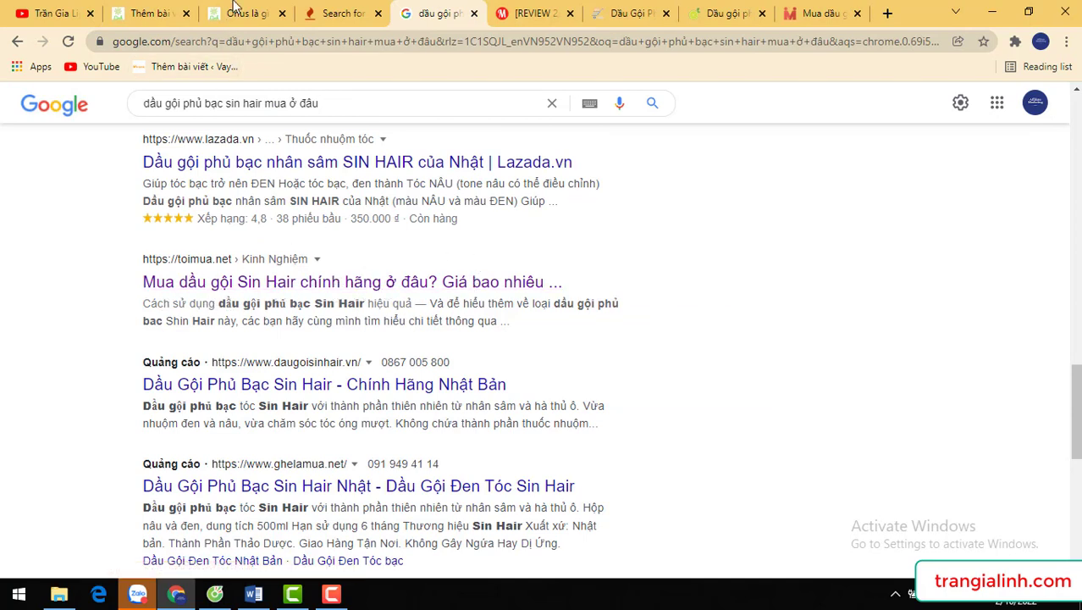
pyautogui.click(138, 13)
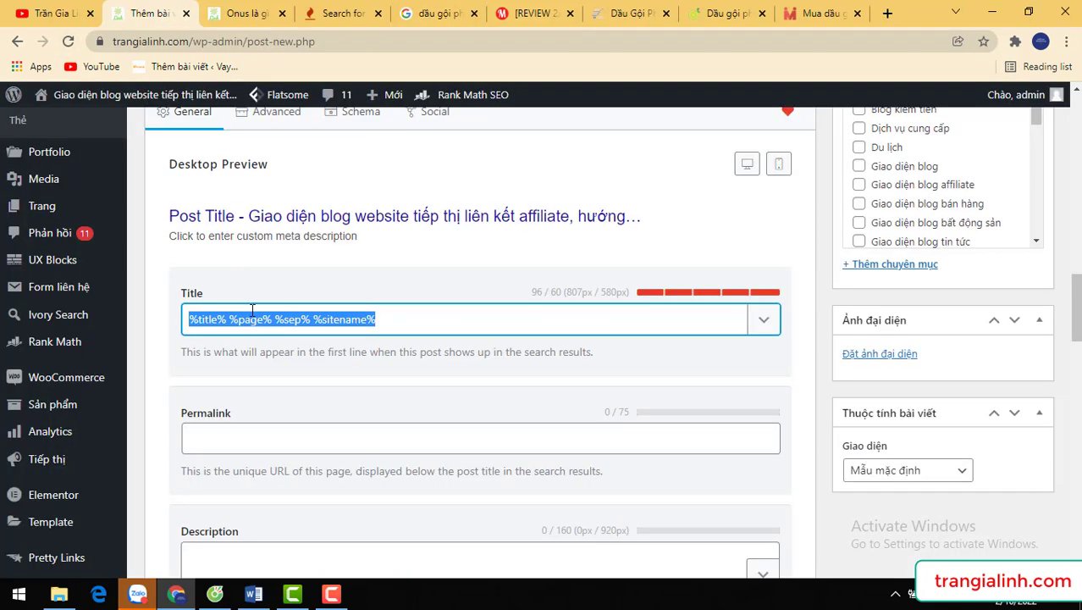
pyautogui.write('M')
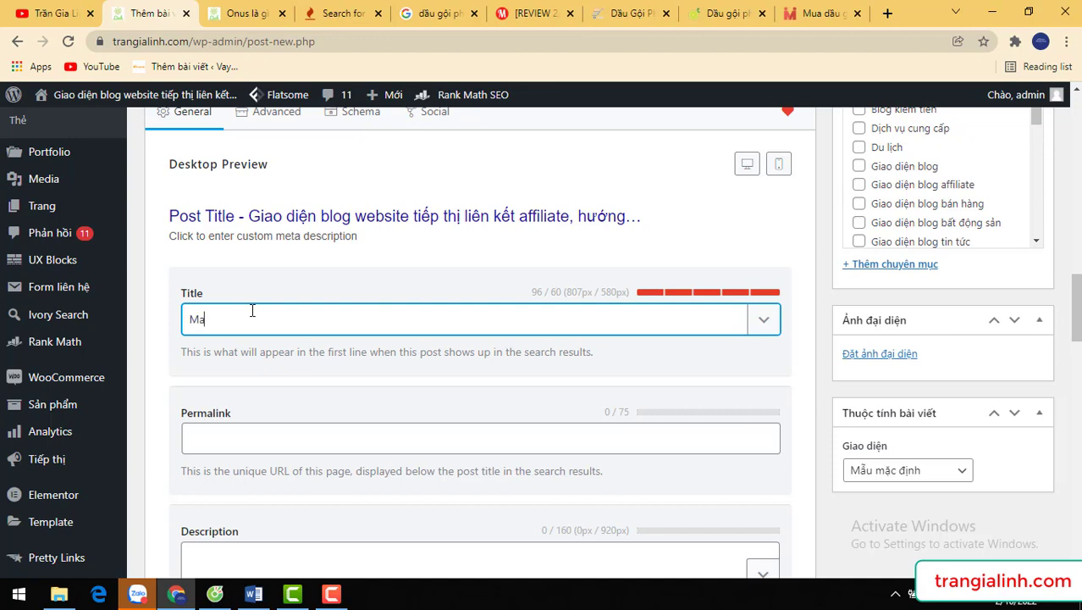
pyautogui.write('ua ')
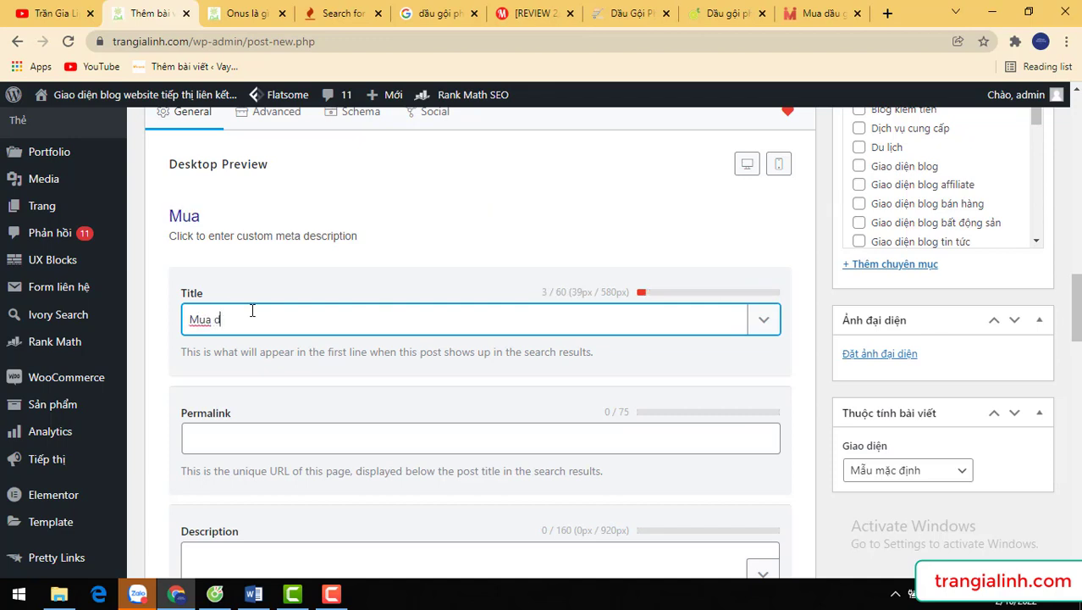
pyautogui.write('dầu goi')
pyautogui.write('o')
pyautogui.write(' Shi')
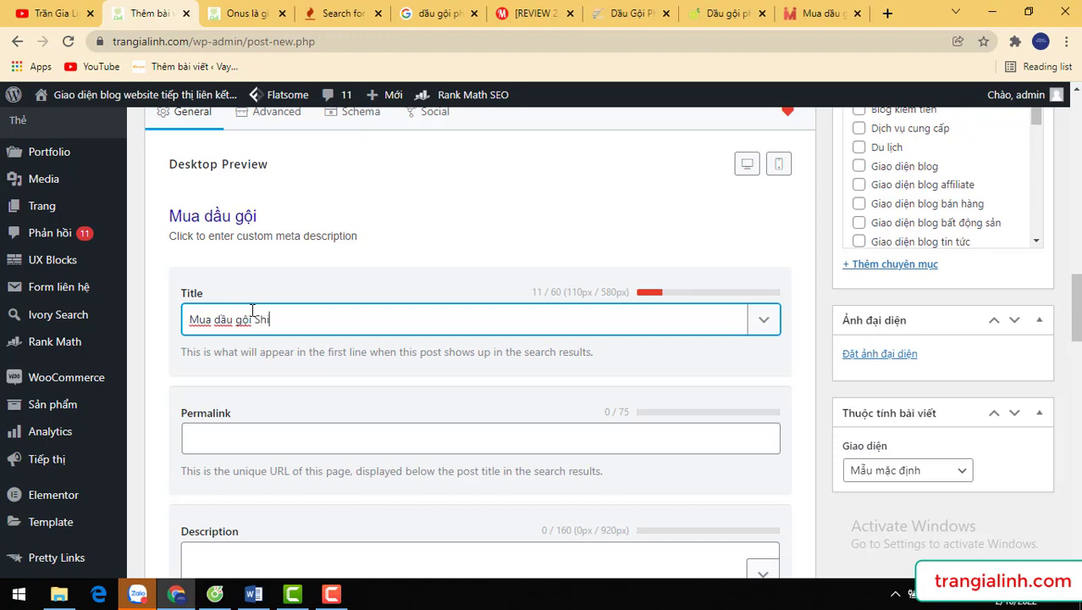
pyautogui.write('nha')
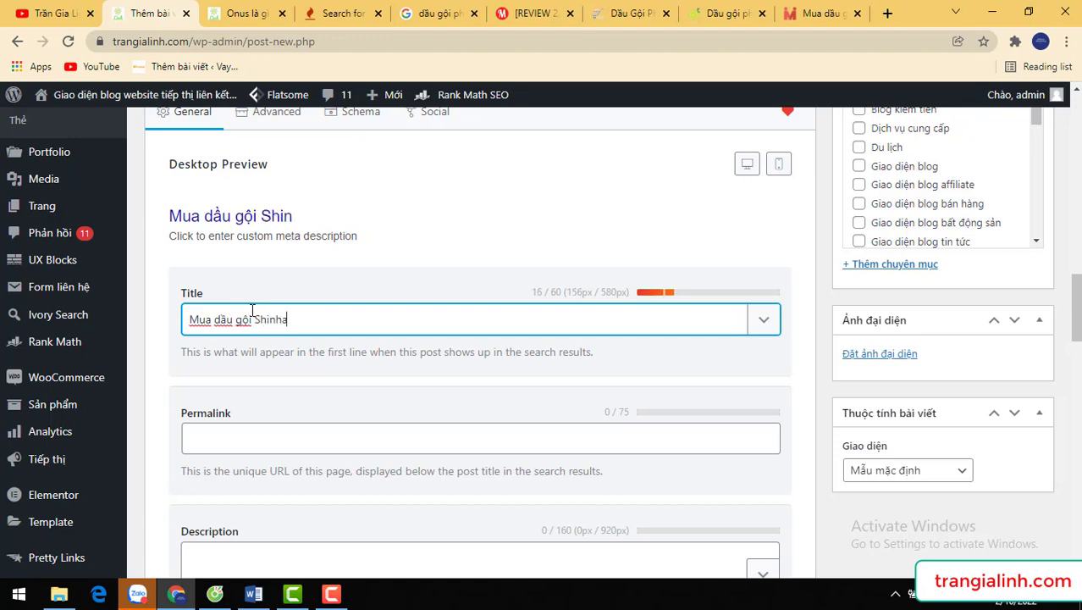
pyautogui.write('ir ở ')
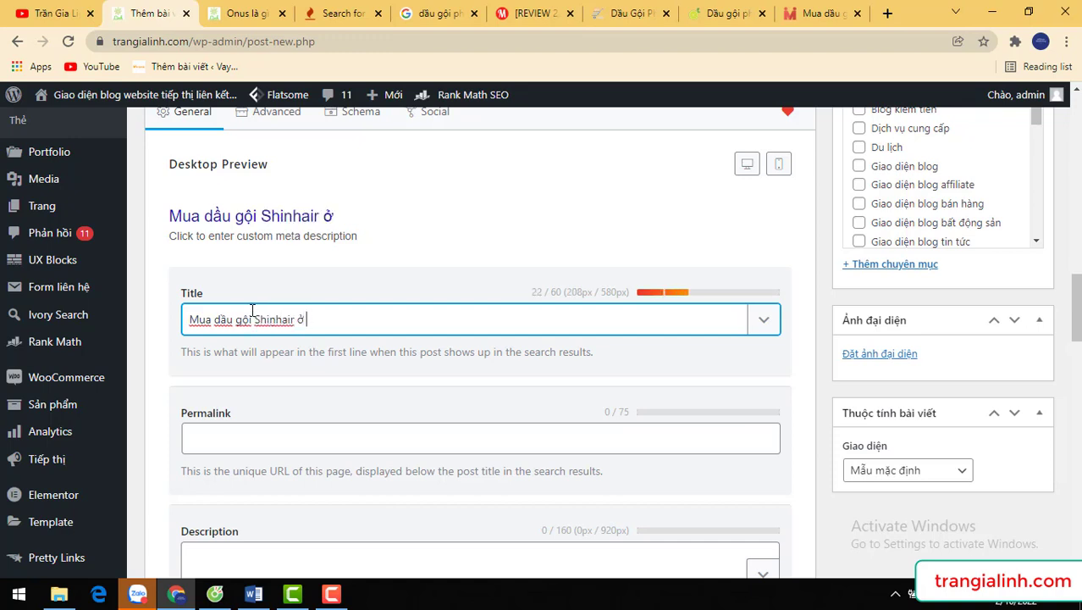
pyautogui.write('đaâu')
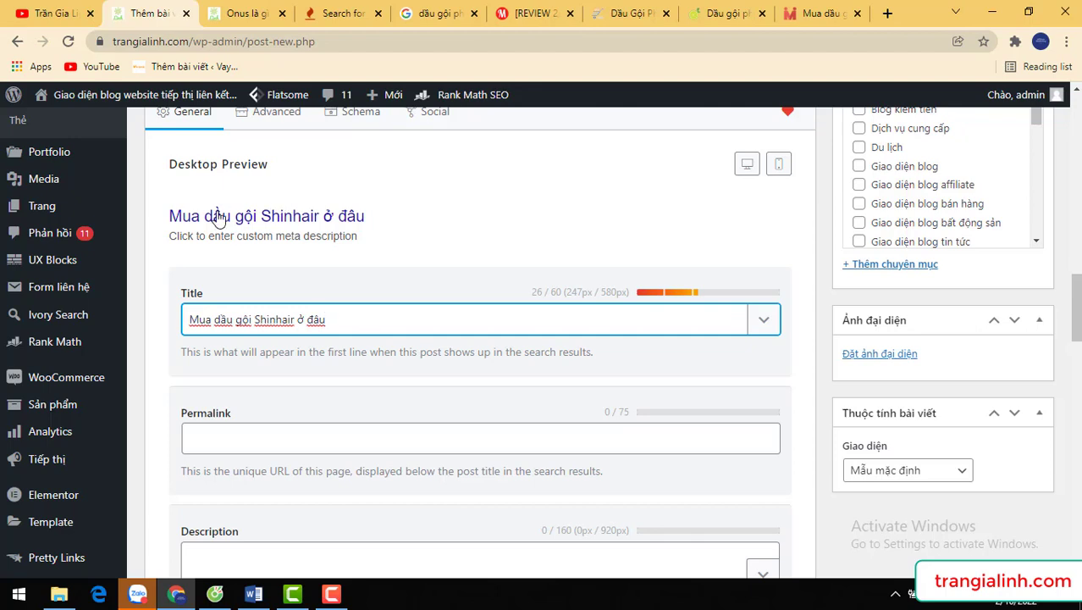
# Check how the competing shampoo article on medayroi.com writes its URL slug, and return to the new post's permalink
pyautogui.click(222, 444)
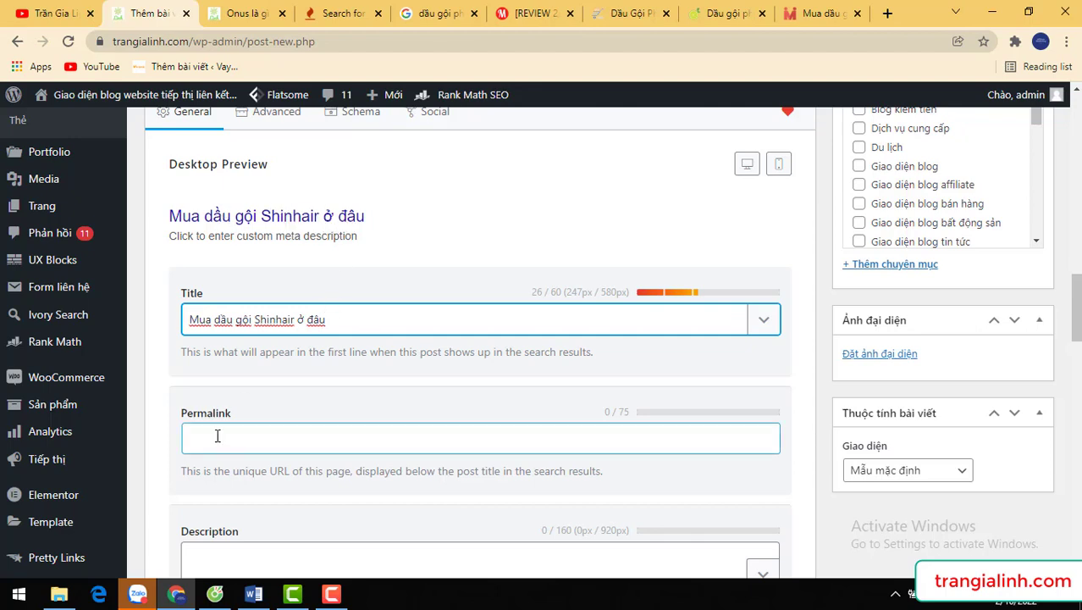
pyautogui.click(216, 436)
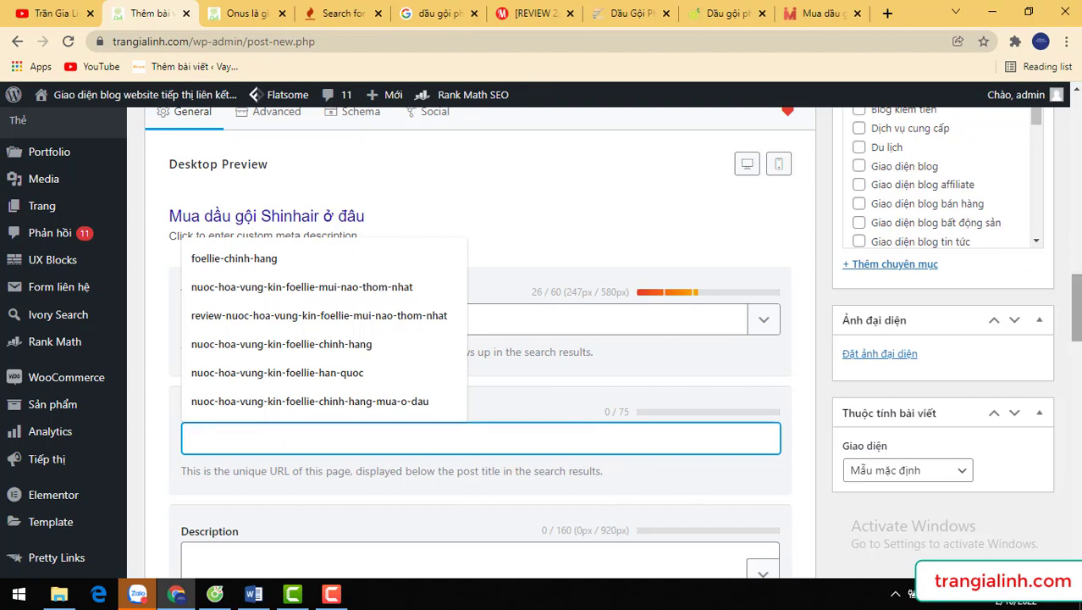
pyautogui.click(610, 17)
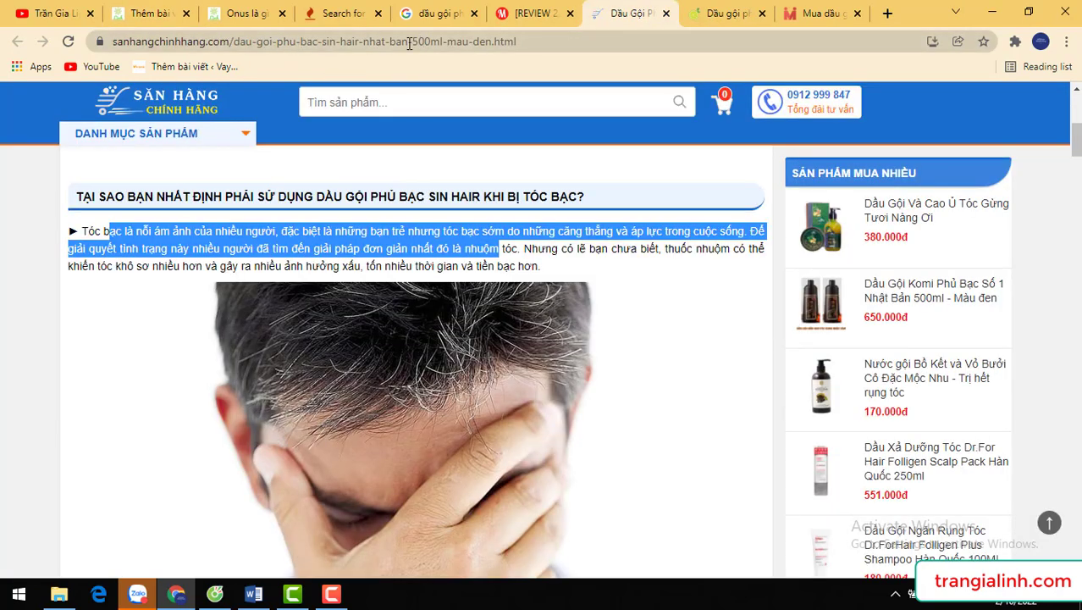
pyautogui.click(518, 17)
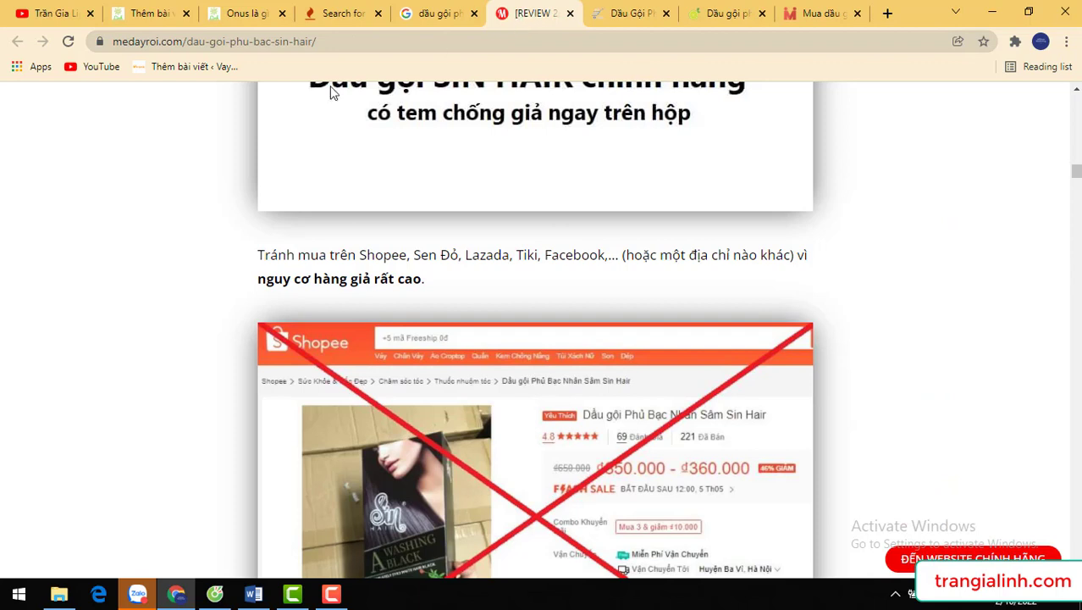
pyautogui.moveTo(318, 41); pyautogui.dragTo(190, 55)
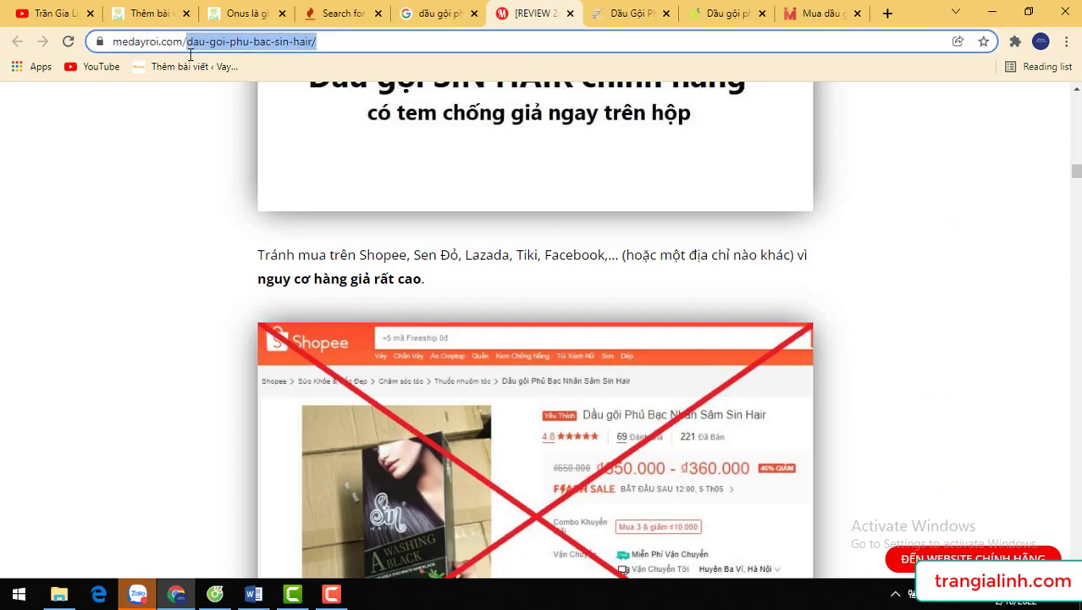
pyautogui.click(166, 14)
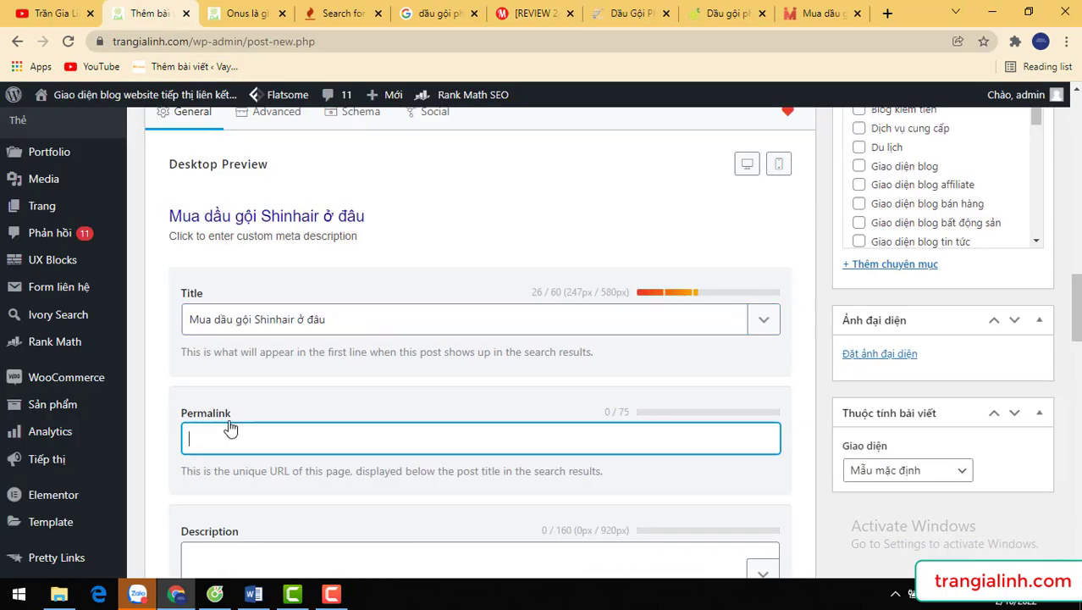
# Set the new post's permalink to "dau-goi-shinhair-mua-o-dau"
pyautogui.write('dau-goi0')
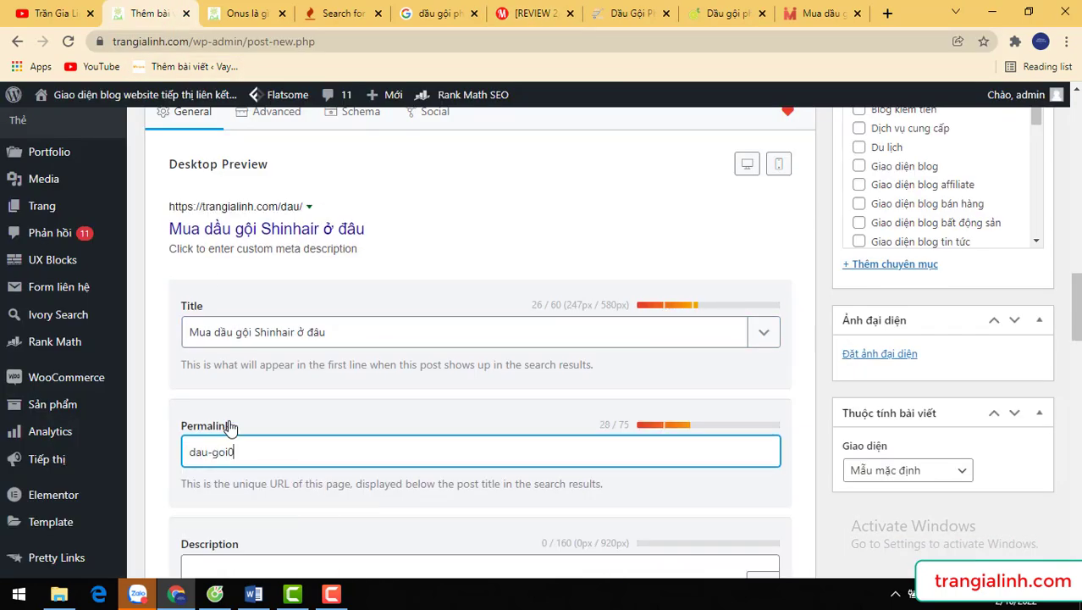
pyautogui.write('-d')
pyautogui.write('hin')
pyautogui.write('h')
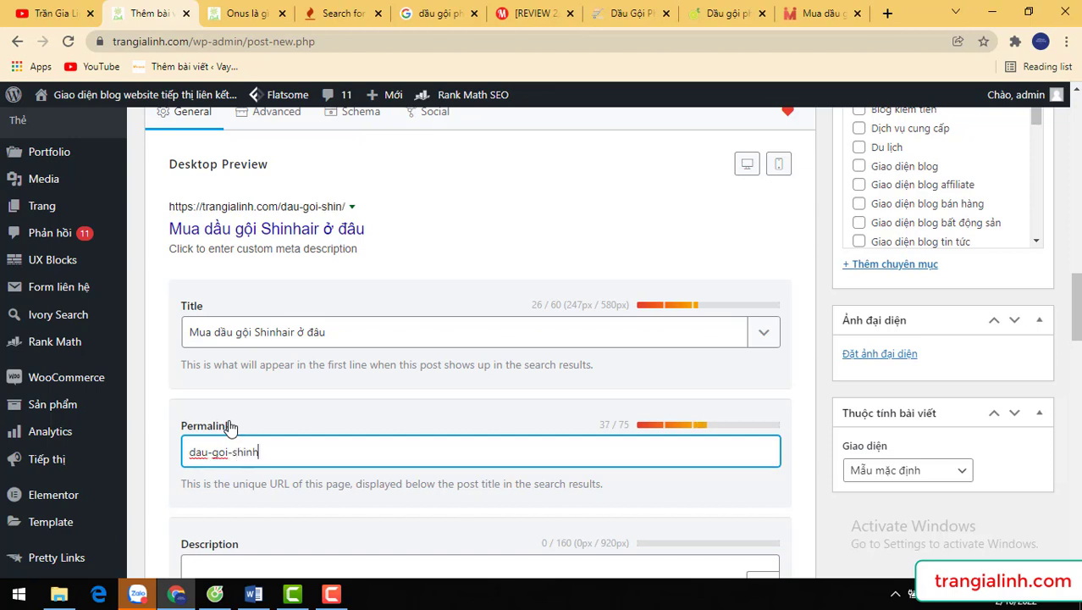
pyautogui.write('air-m')
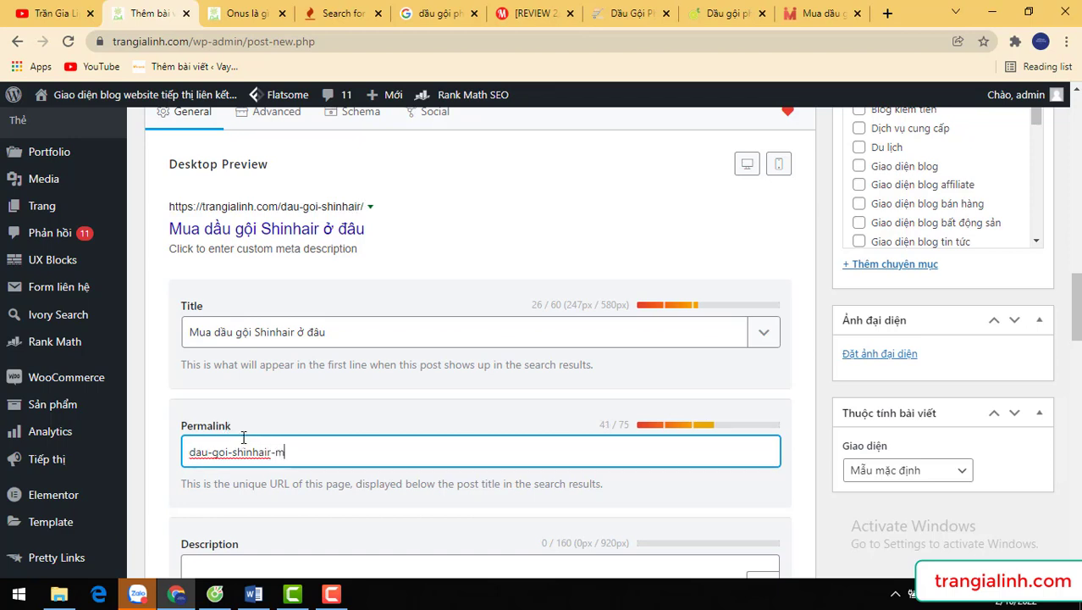
pyautogui.write('ua-o-dau')
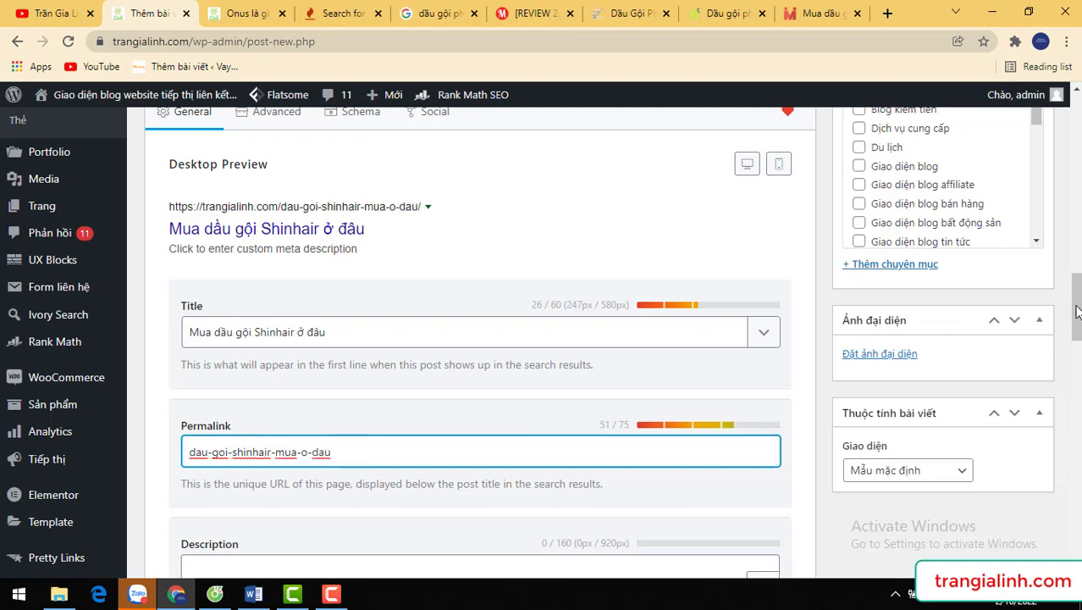
# Examine the description of the toimua.net entry in the Google results as a model for the post's empty meta description
pyautogui.moveTo(1075, 311); pyautogui.dragTo(1076, 332)
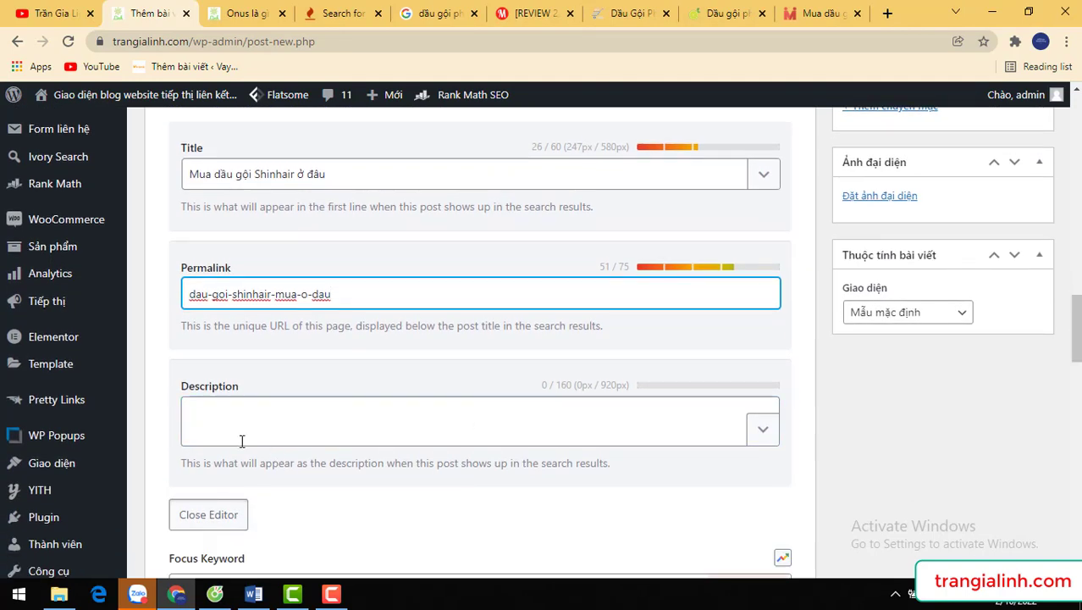
pyautogui.click(218, 430)
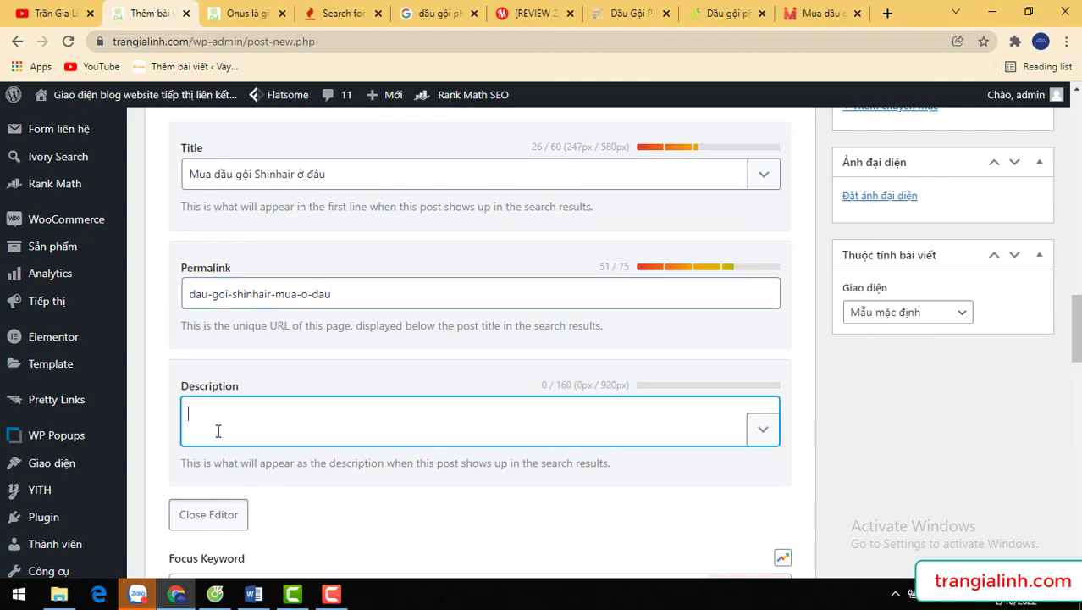
pyautogui.click(409, 17)
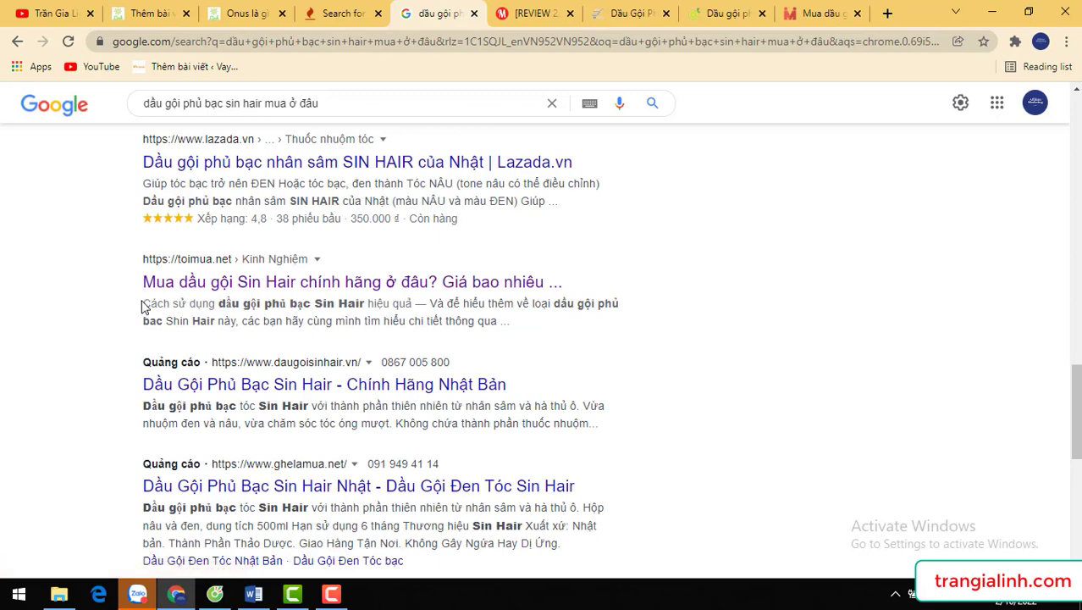
pyautogui.moveTo(142, 305); pyautogui.dragTo(479, 322)
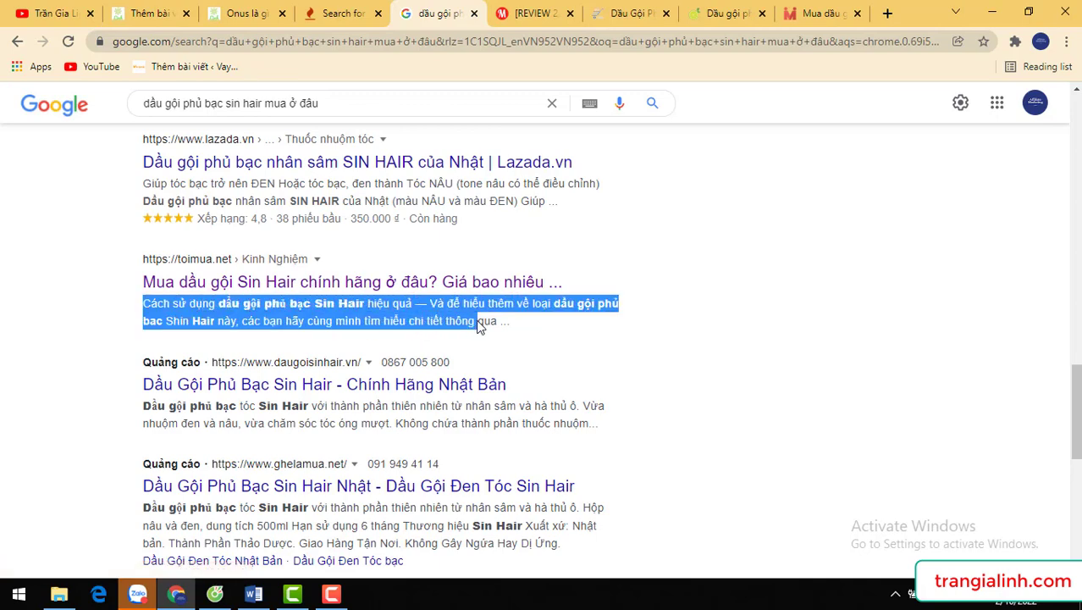
pyautogui.click(152, 14)
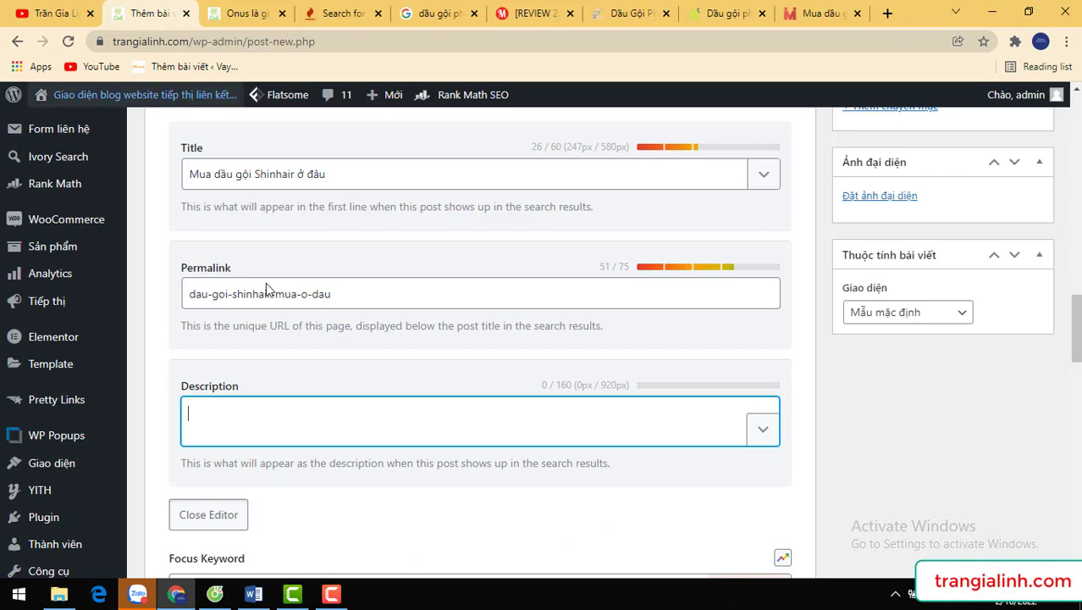
# Enter the meta description "mua dầu gội shinhair ở đâu chính hãng..." for the new post
pyautogui.click(296, 431)
pyautogui.write('mua dầu ở')
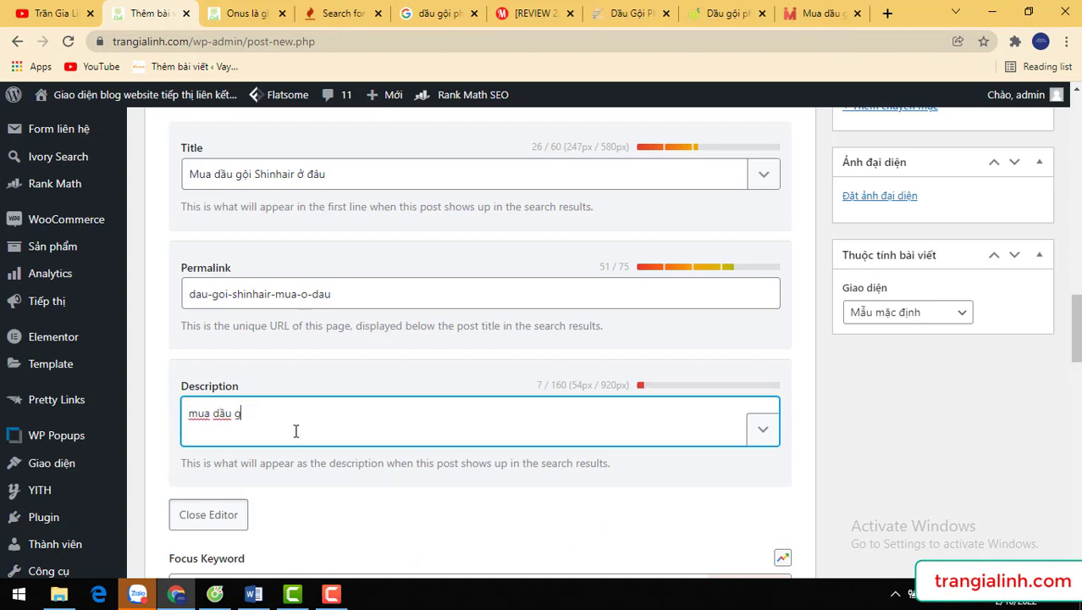
pyautogui.write('ội shinhar')
pyautogui.press('BackSpace')
pyautogui.write('ir ở đâu ')
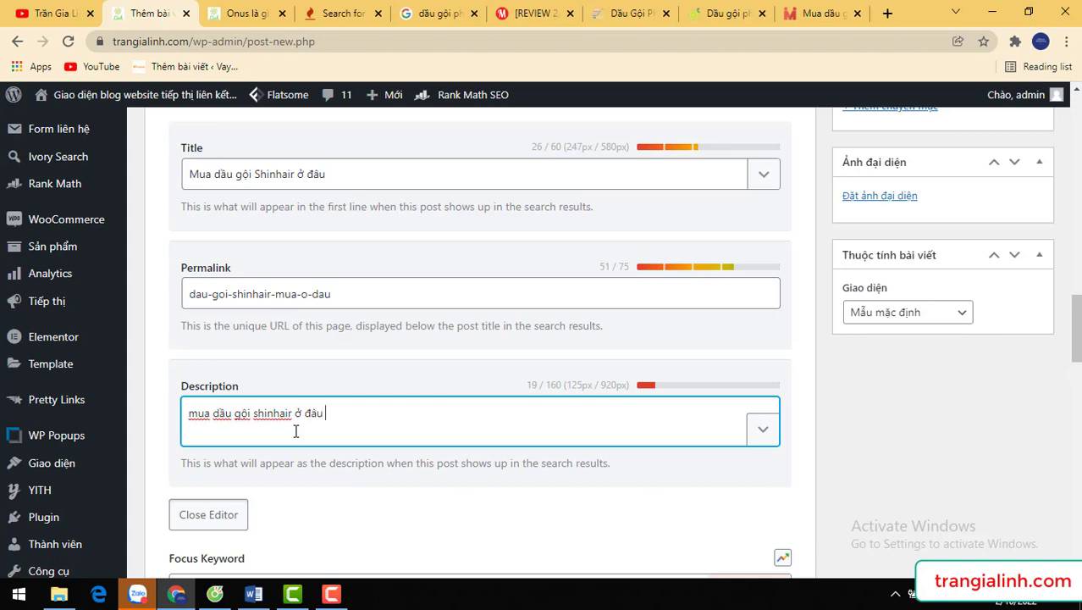
pyautogui.write('chinhs han')
pyautogui.moveTo(322, 414); pyautogui.dragTo(198, 437)
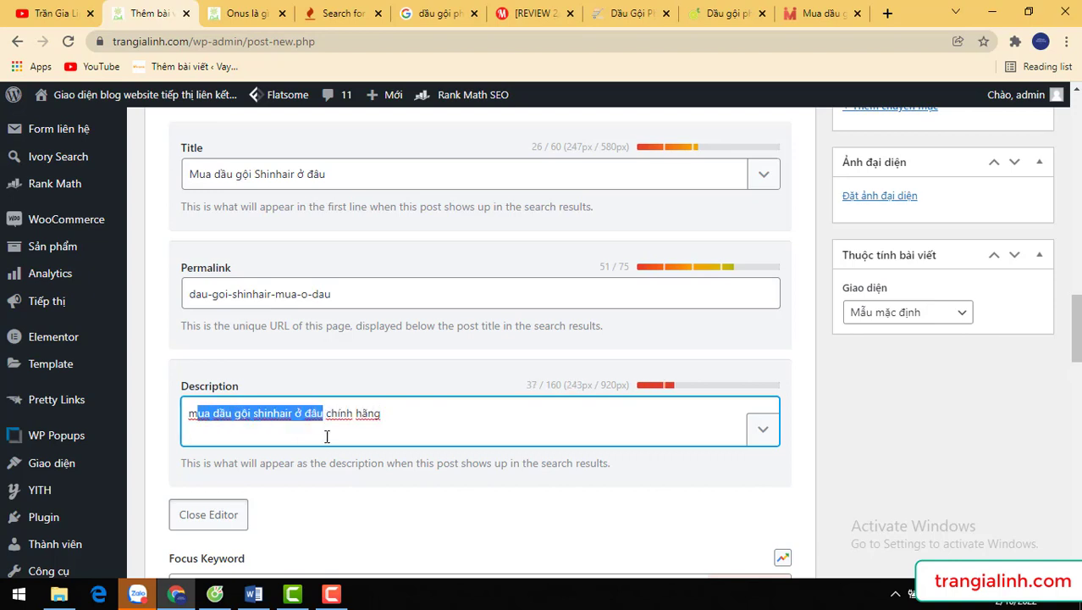
pyautogui.click(402, 417)
pyautogui.write('...')
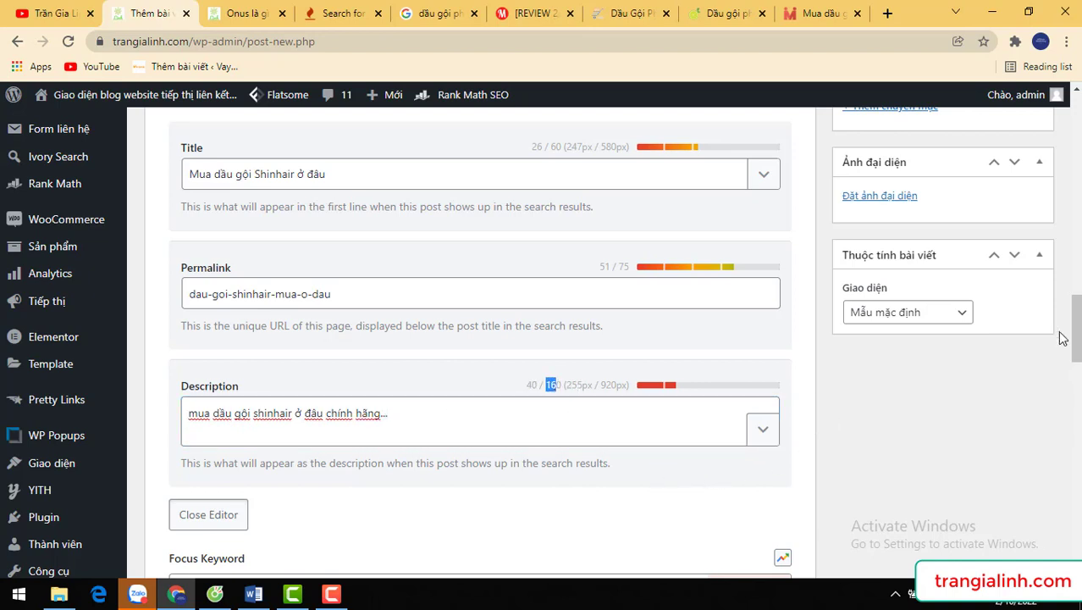
# Review the title and description in the Rank Math desktop preview of the new post
pyautogui.scroll(-1, 1074, 335)
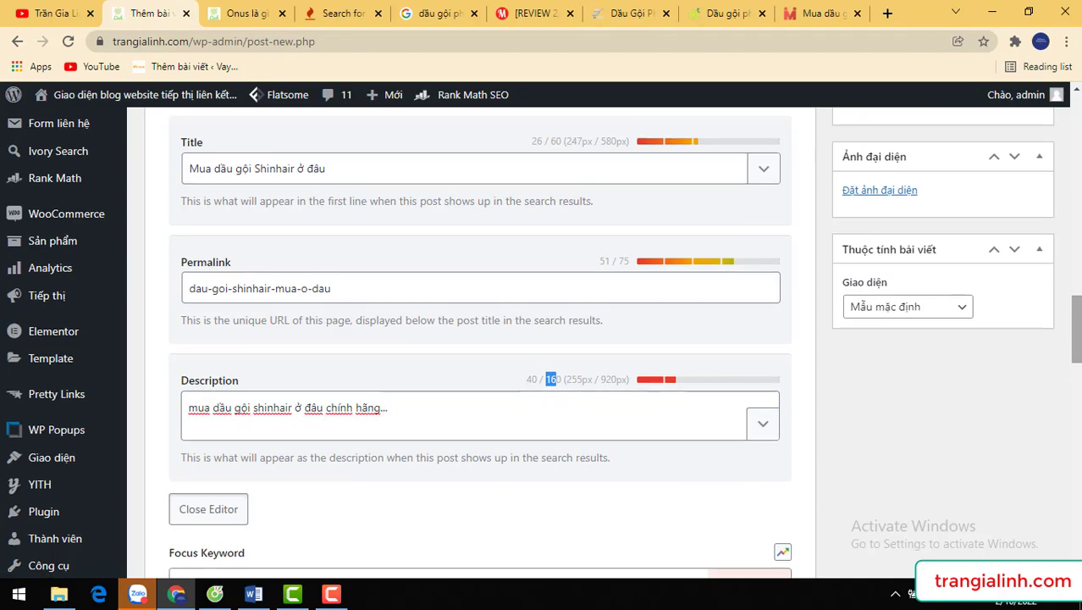
pyautogui.moveTo(1076, 347); pyautogui.dragTo(1077, 298)
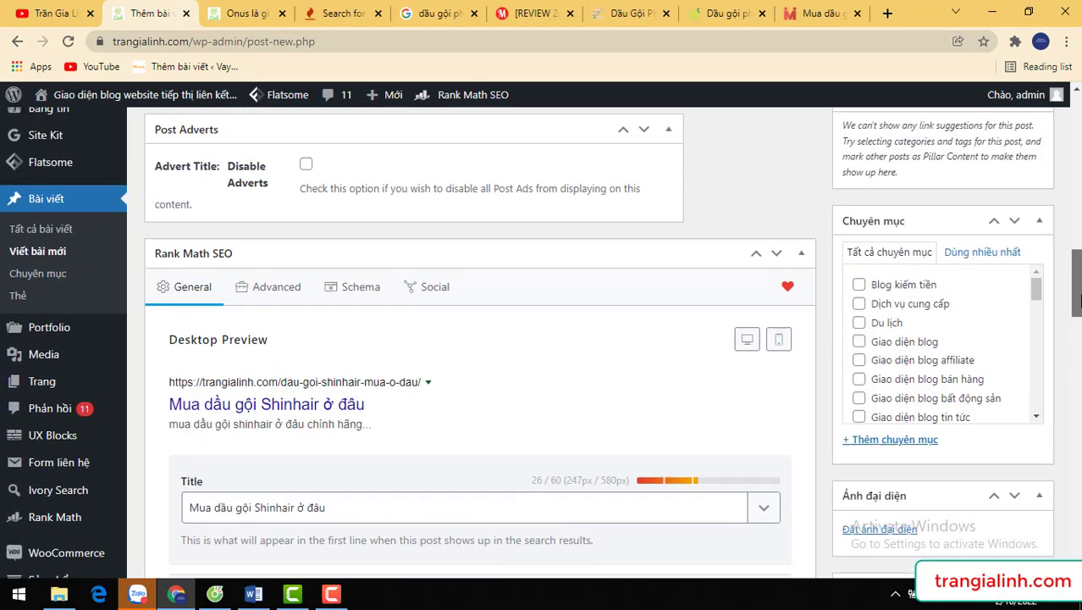
pyautogui.scroll(-2, 1081, 302)
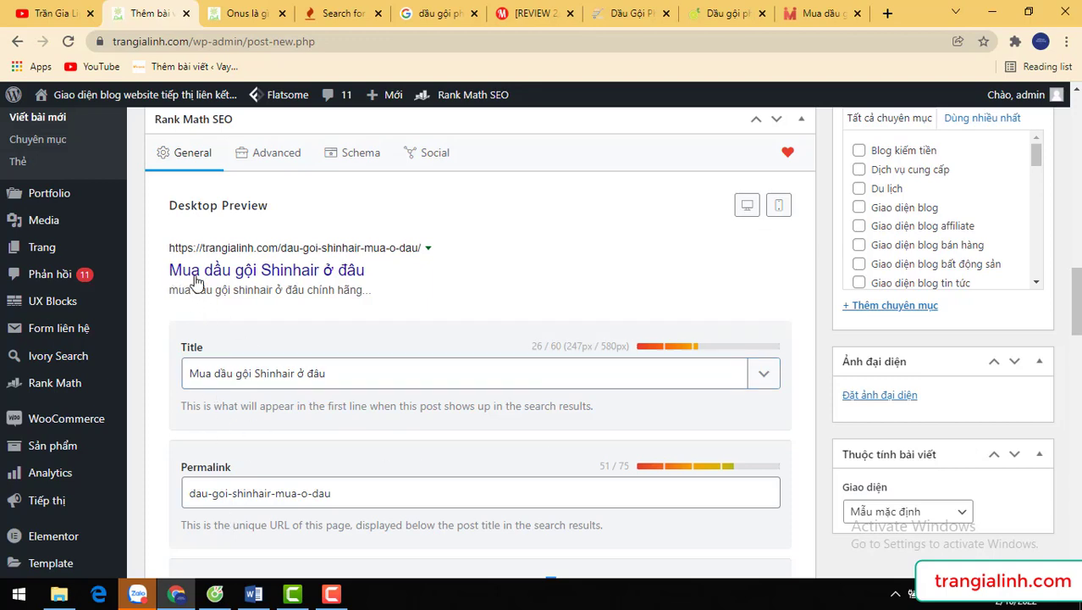
pyautogui.moveTo(170, 271); pyautogui.dragTo(375, 294)
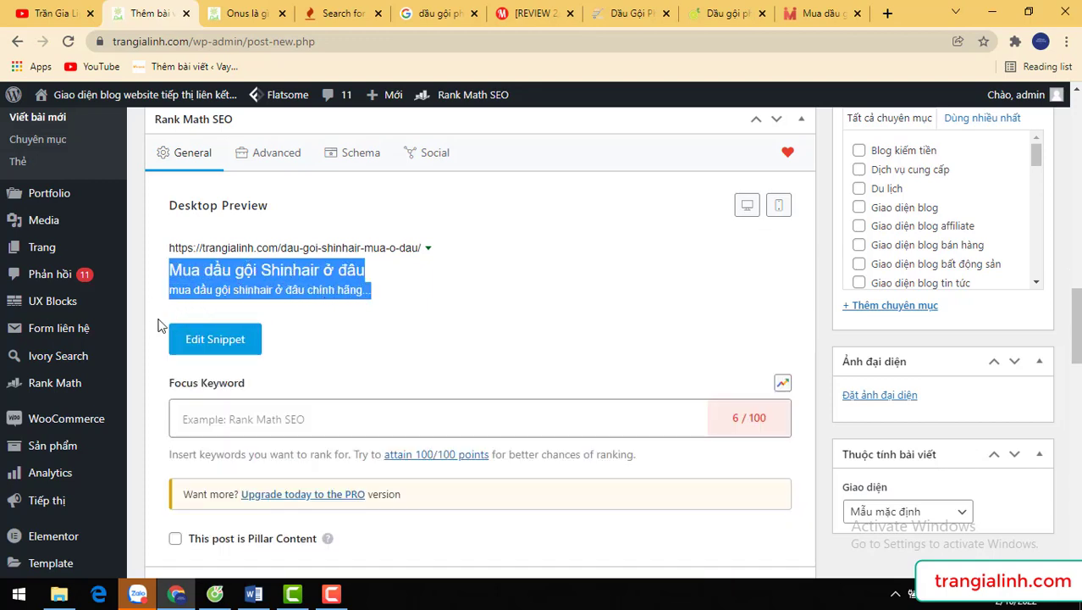
pyautogui.click(152, 319)
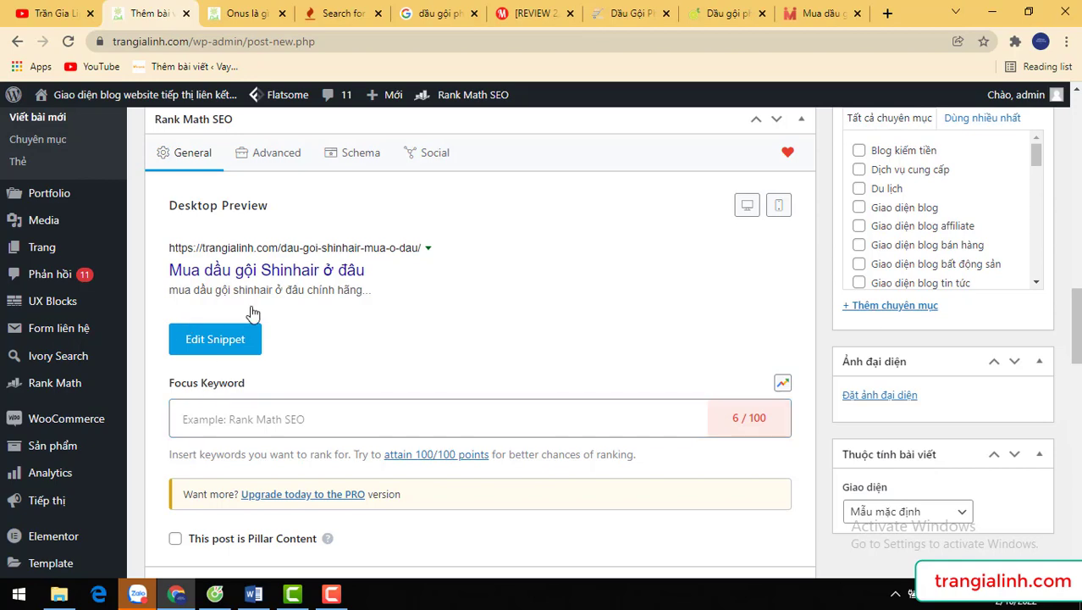
pyautogui.click(251, 338)
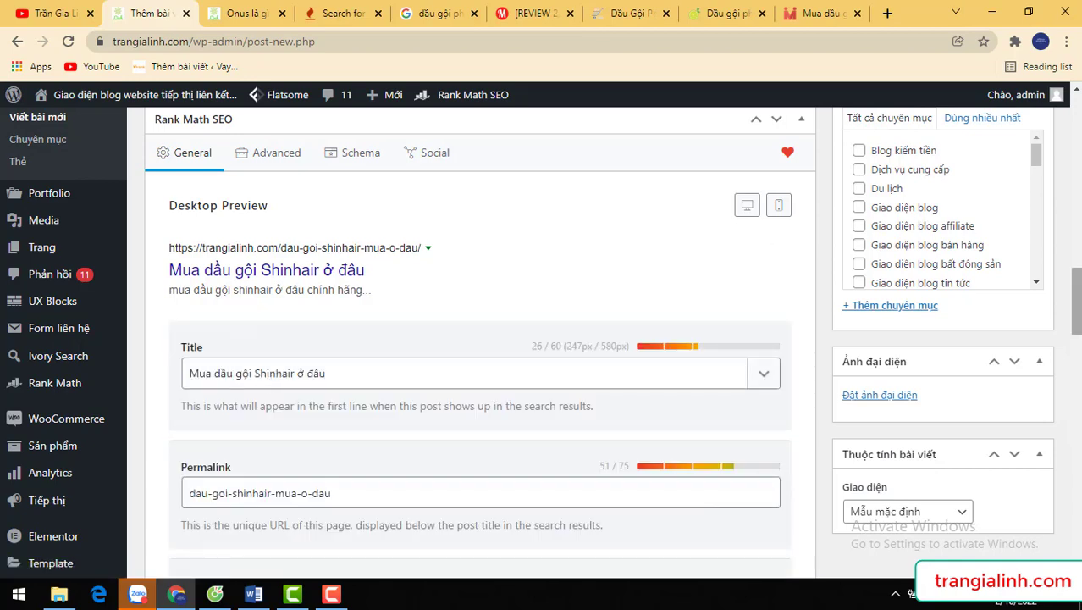
# Add "dầu gội shinhair" as the post's focus keyword in Rank Math
pyautogui.moveTo(1076, 301); pyautogui.dragTo(1075, 370)
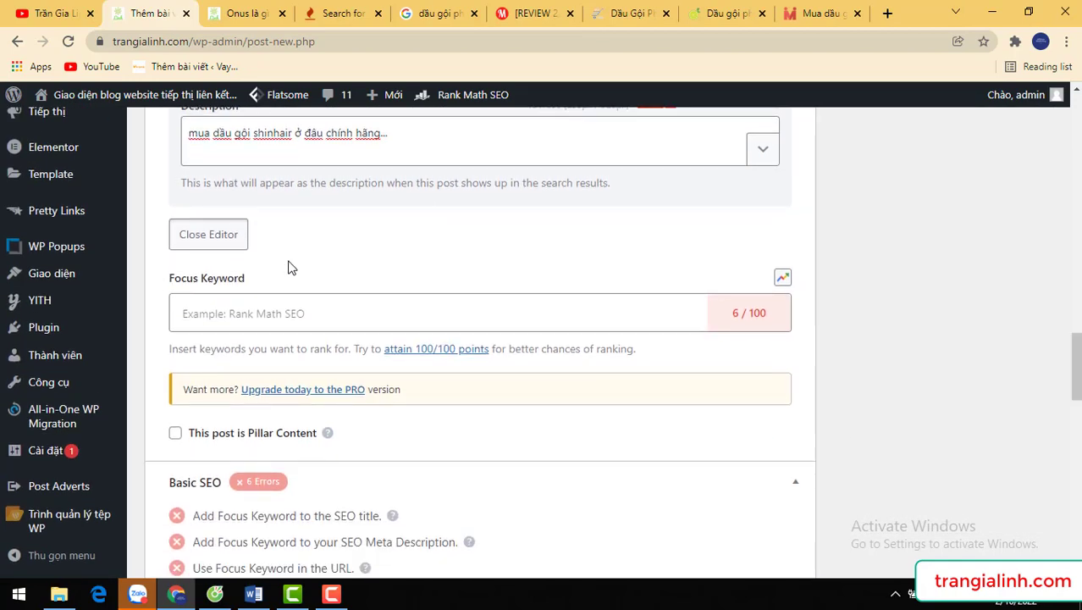
pyautogui.click(258, 313)
pyautogui.write('dầu gội shinhair')
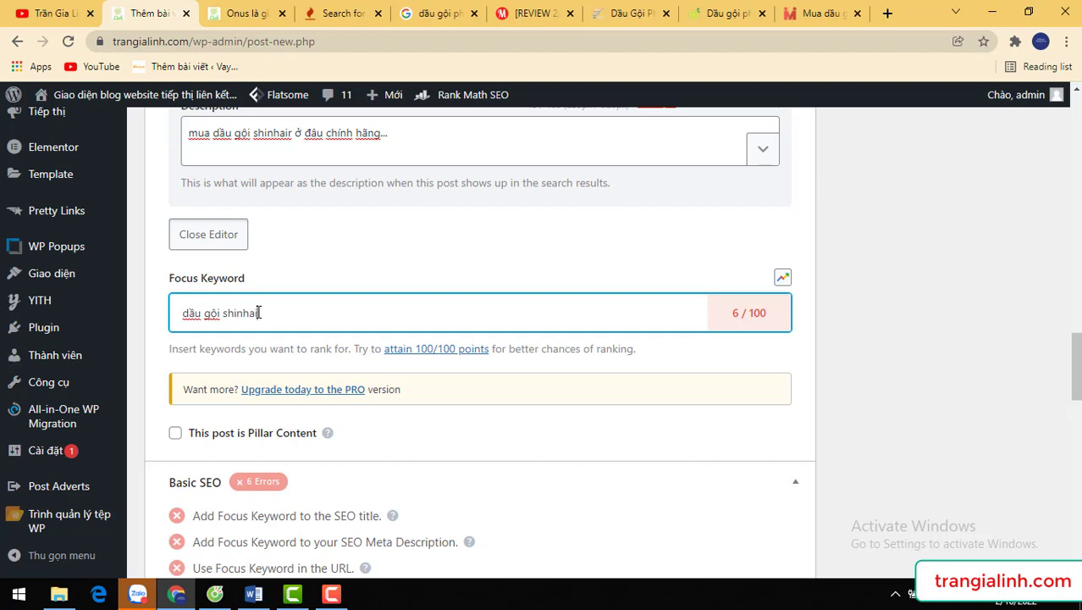
pyautogui.press('Return')
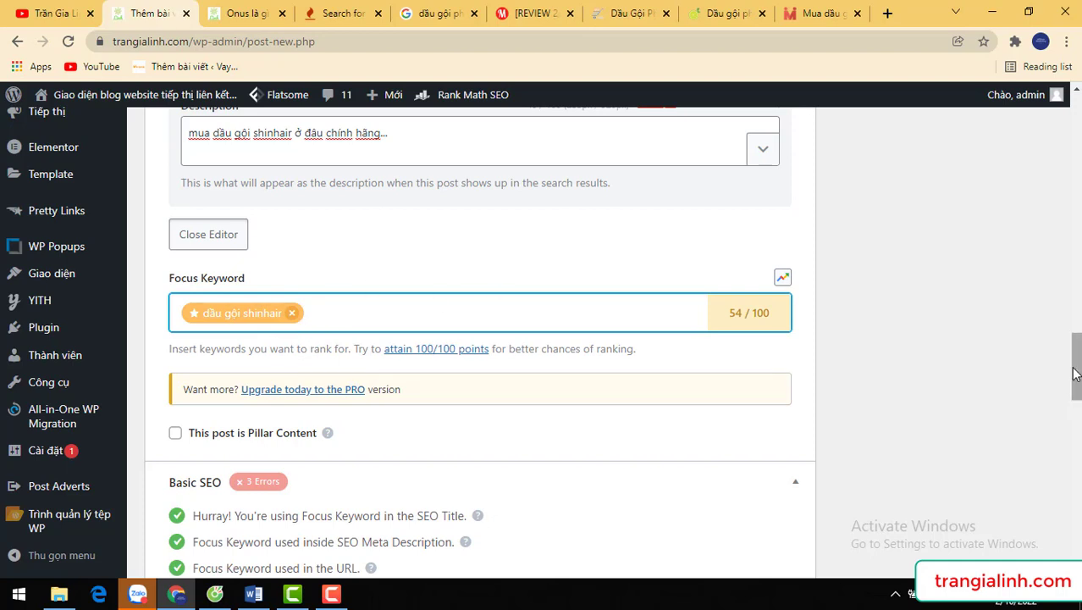
# Review the Basic SEO checklist for the focus keyword in the title, meta description, URL and content
pyautogui.moveTo(1072, 373); pyautogui.dragTo(1073, 412)
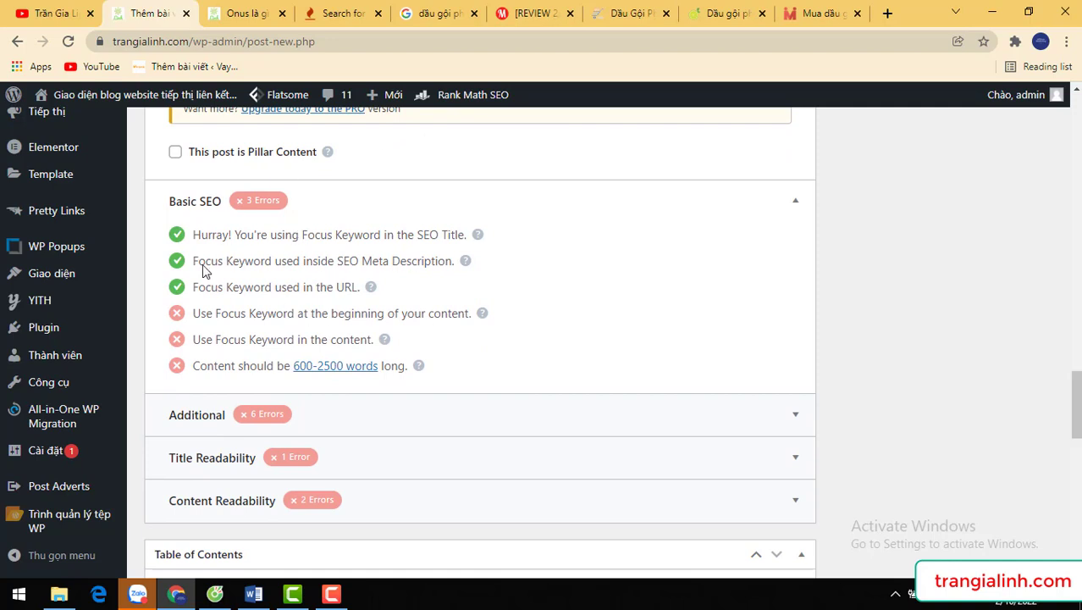
pyautogui.moveTo(197, 248); pyautogui.dragTo(467, 240)
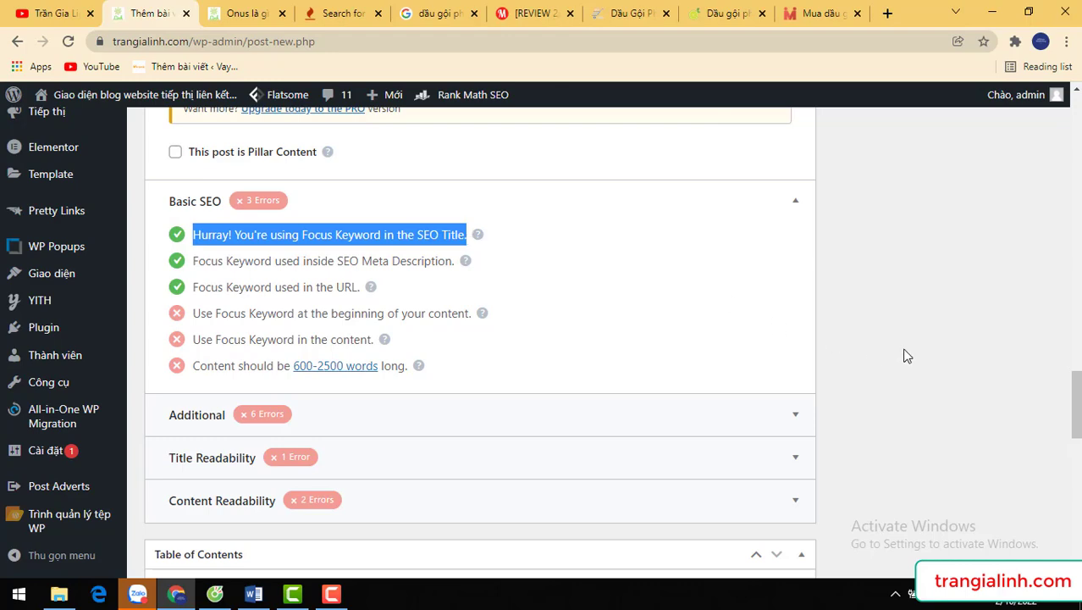
pyautogui.moveTo(1076, 398); pyautogui.dragTo(1076, 389)
pyautogui.click(176, 302)
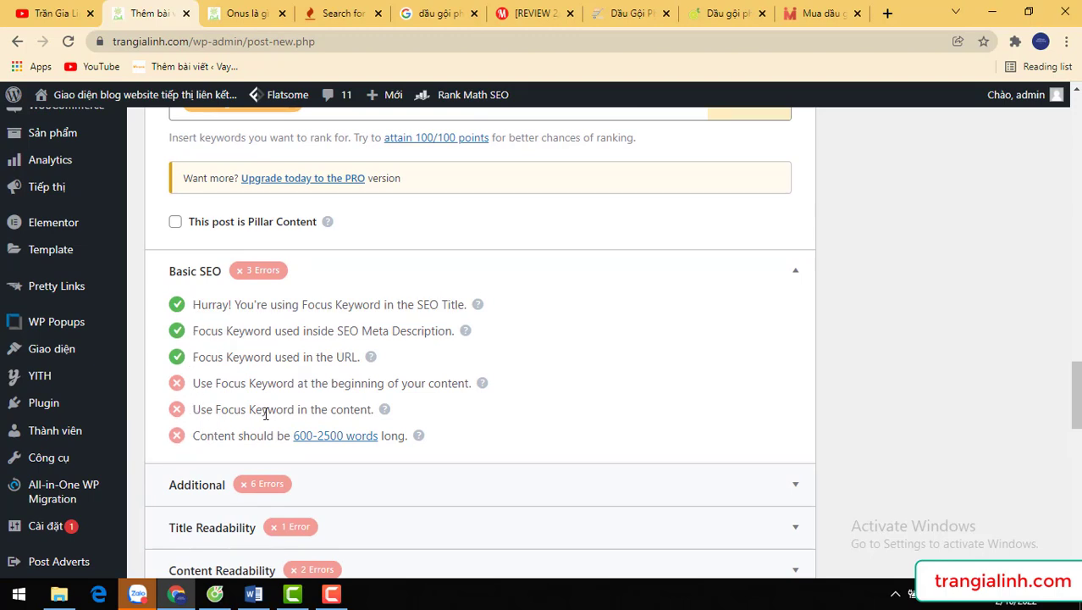
pyautogui.scroll(2, 1076, 381)
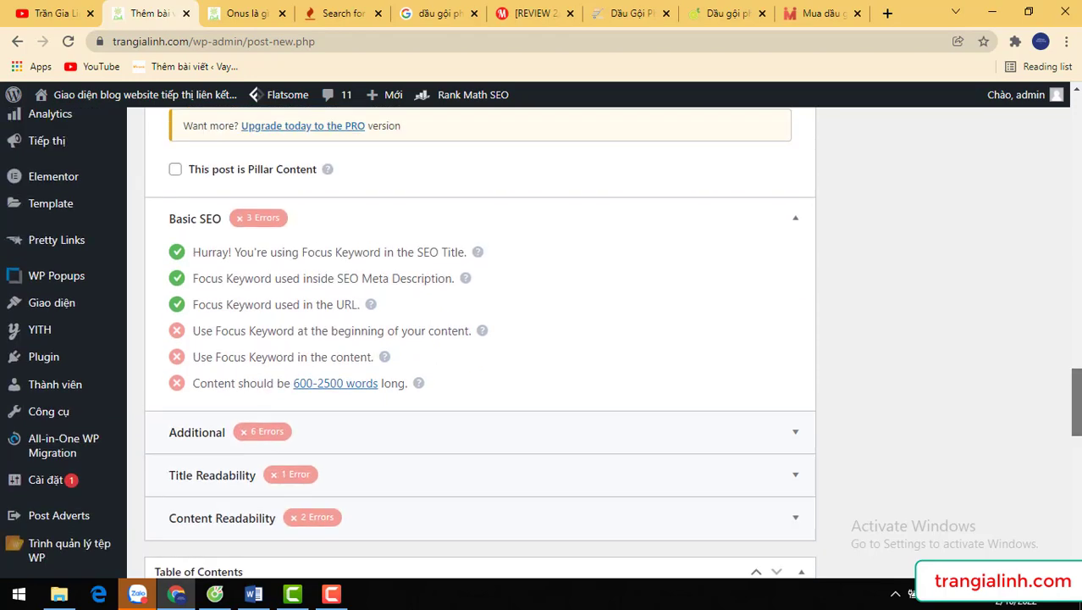
pyautogui.scroll(2, 1075, 381)
# Open the published Onus post for editing and bring up its Rank Math snippet preview and focus keywords
pyautogui.hotkey('ctrl', 'Tab')
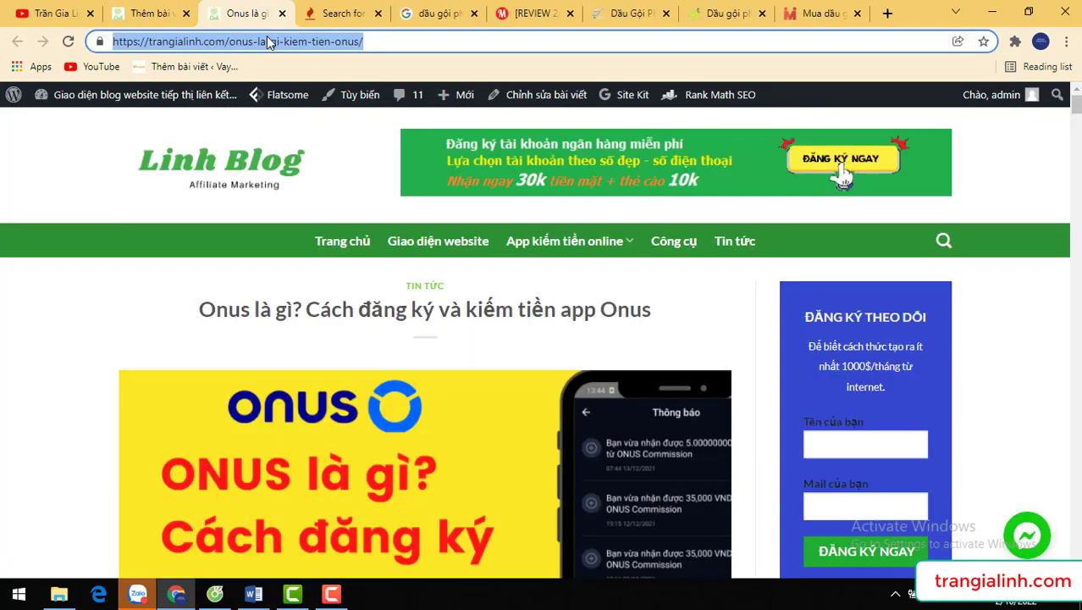
pyautogui.click(530, 99)
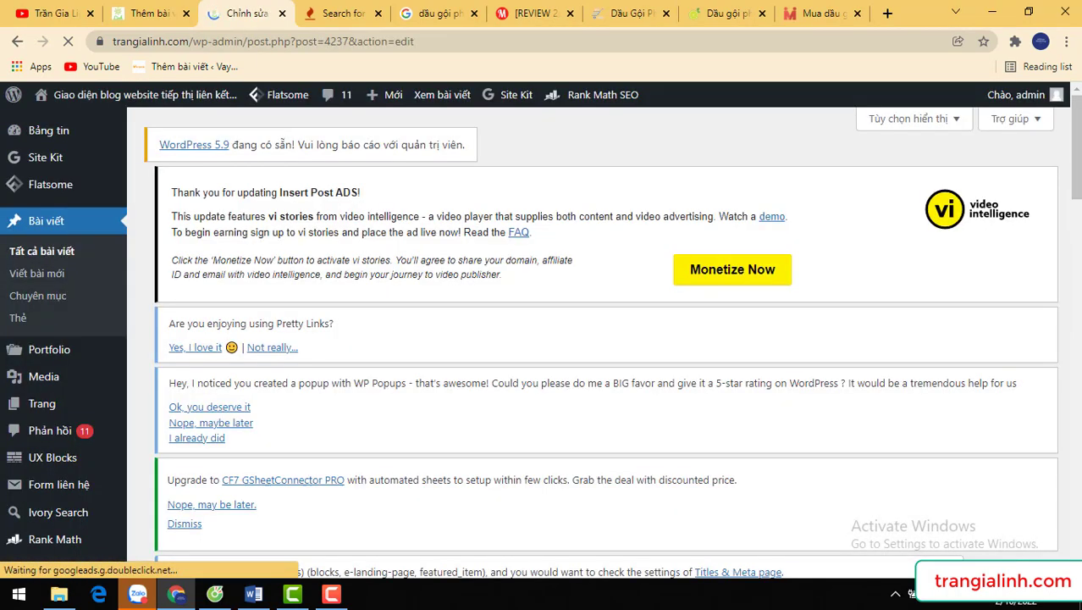
pyautogui.moveTo(1076, 170); pyautogui.dragTo(1072, 218)
pyautogui.moveTo(1074, 115); pyautogui.dragTo(1077, 508)
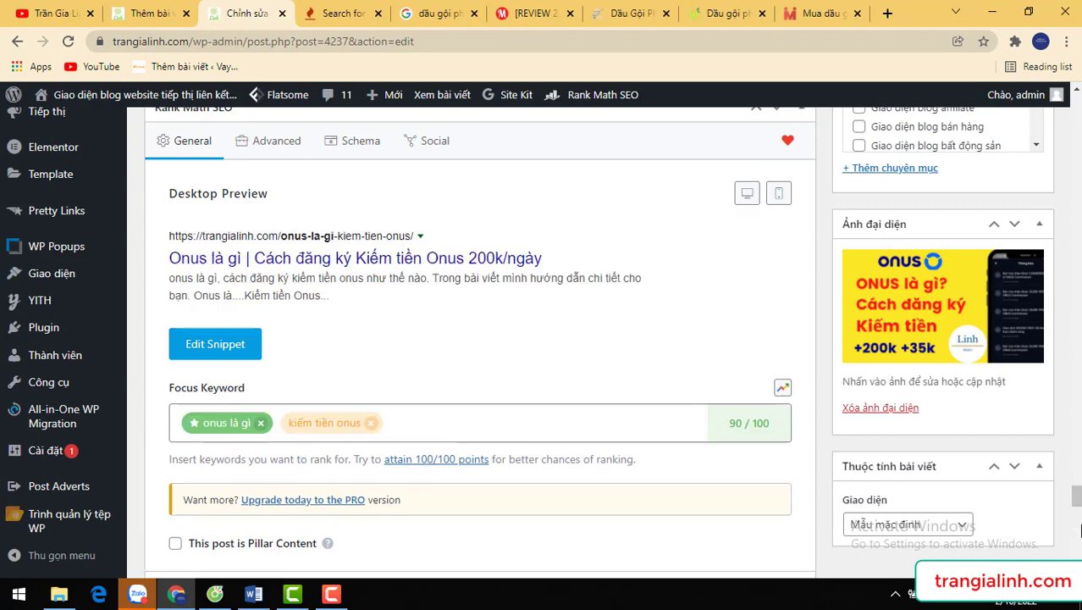
# Review the Onus post's focus keywords "onus là gì" and "kiếm tiền onus" against its Basic SEO checklist
pyautogui.click(1077, 518)
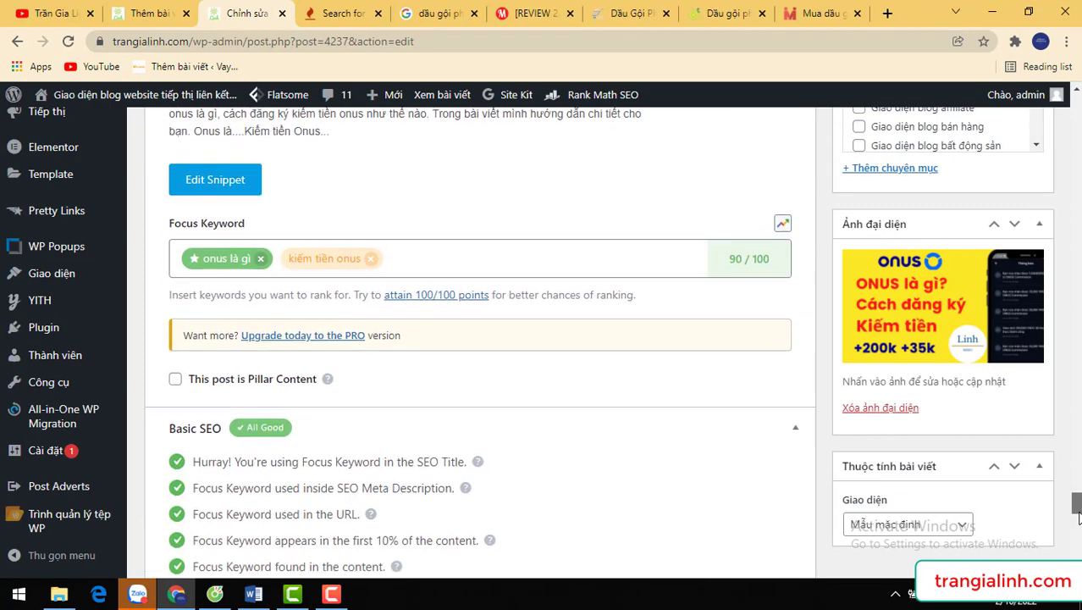
pyautogui.scroll(3, 1079, 518)
pyautogui.scroll(-2, 1079, 518)
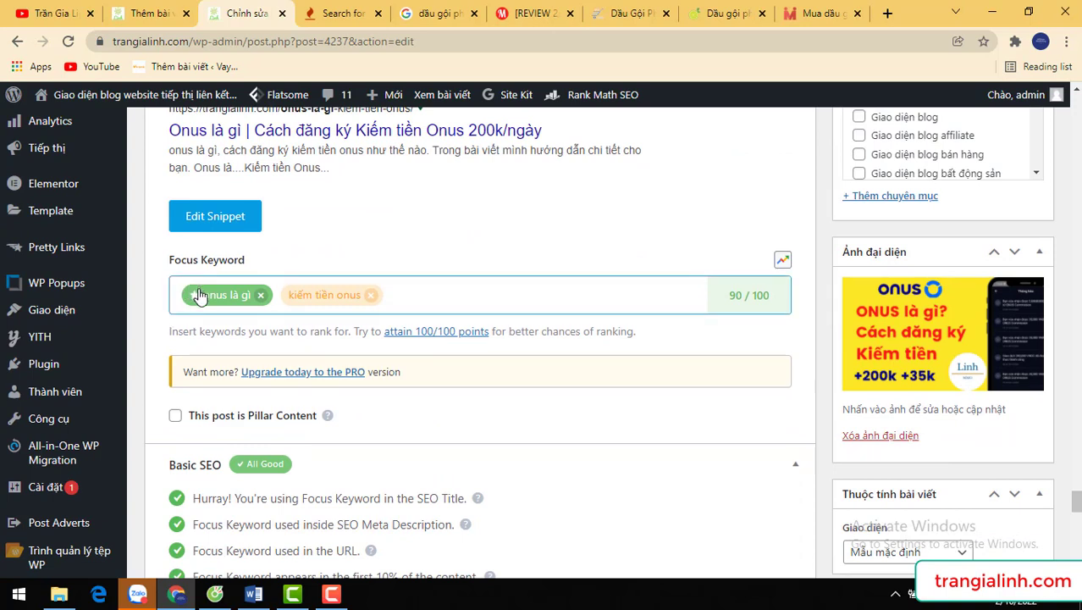
pyautogui.click(227, 298)
pyautogui.moveTo(1077, 502); pyautogui.dragTo(1077, 512)
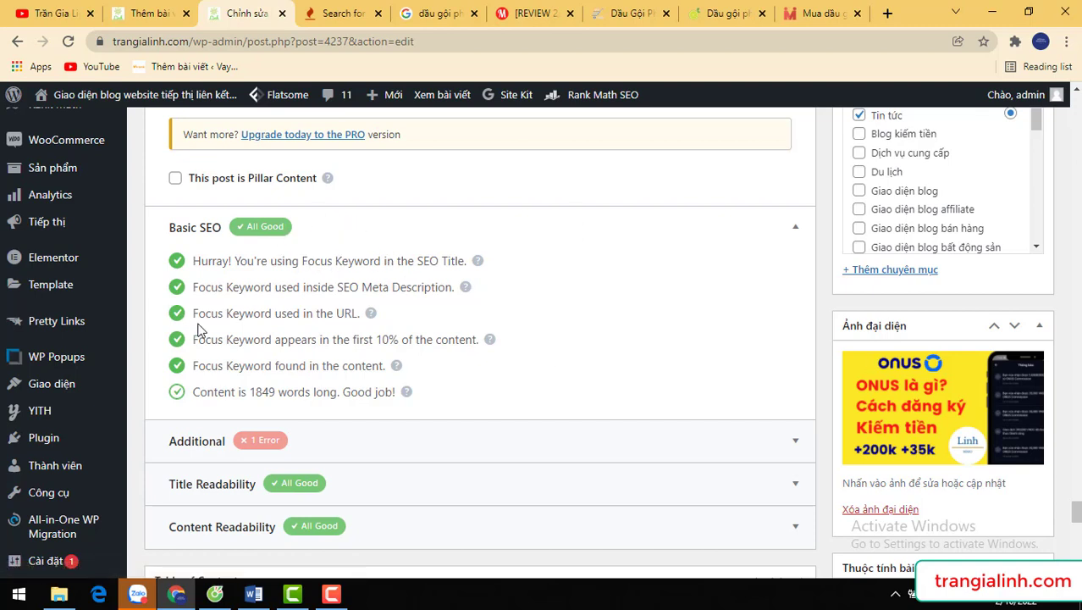
pyautogui.scroll(1, 1077, 526)
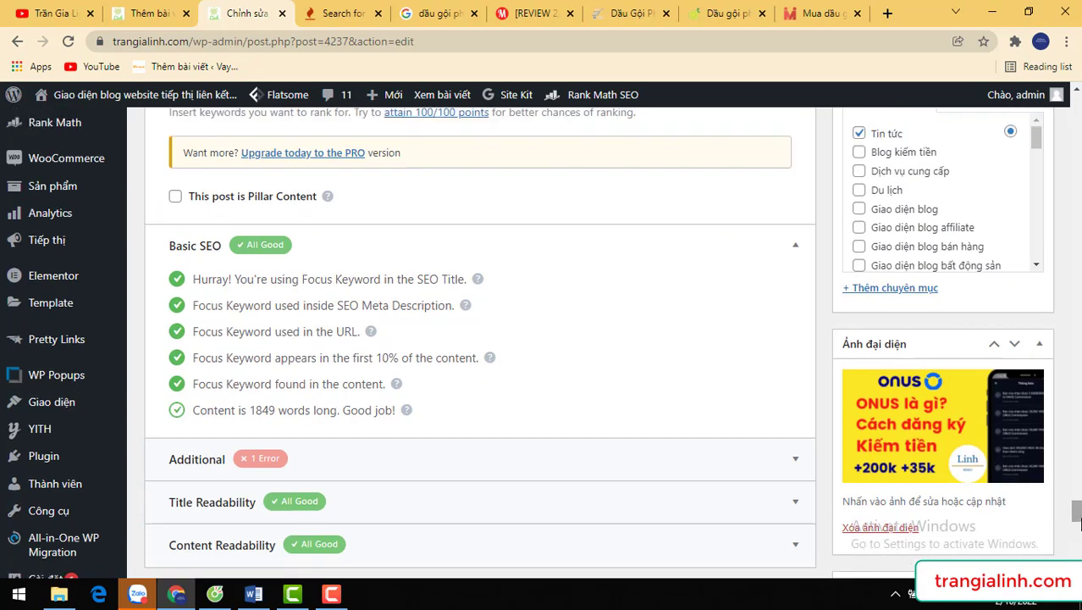
pyautogui.scroll(2, 1077, 511)
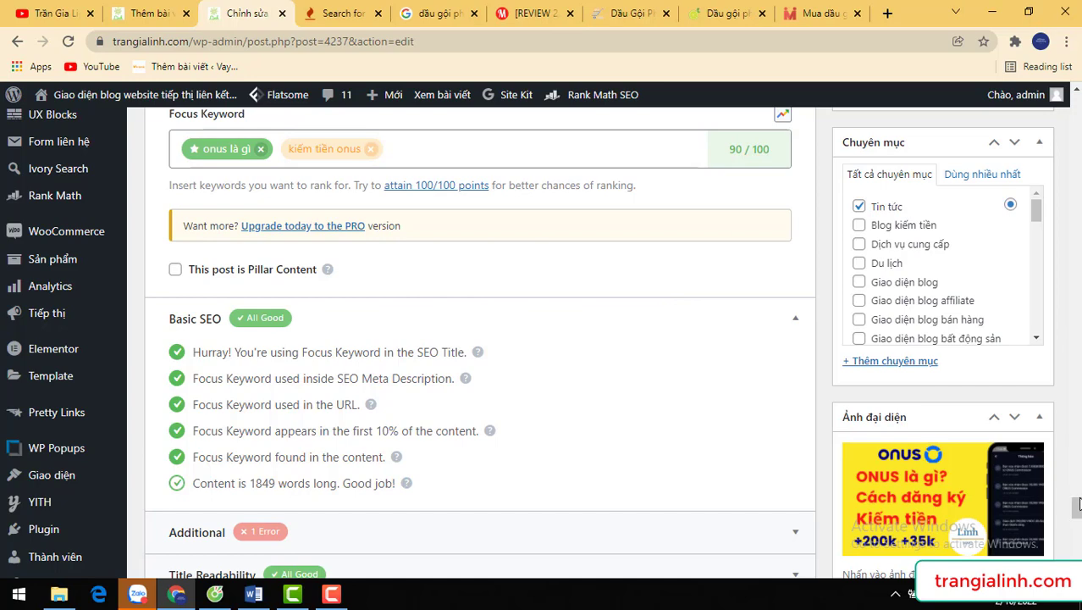
pyautogui.scroll(3, 1078, 505)
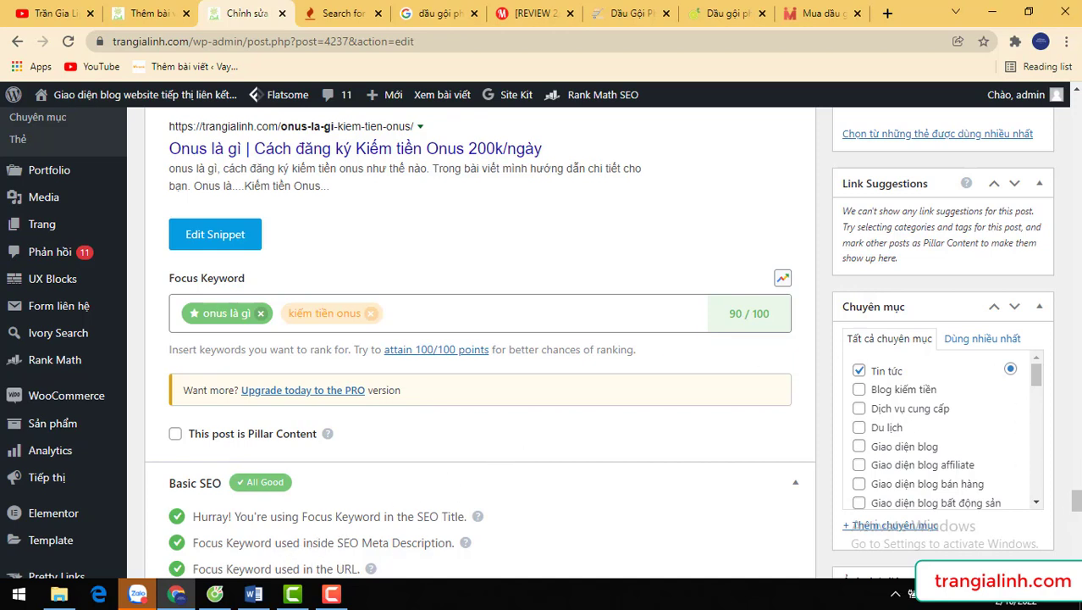
# Open the Onus post's snippet for editing and check its title, permalink and description for the focus keyword
pyautogui.click(215, 246)
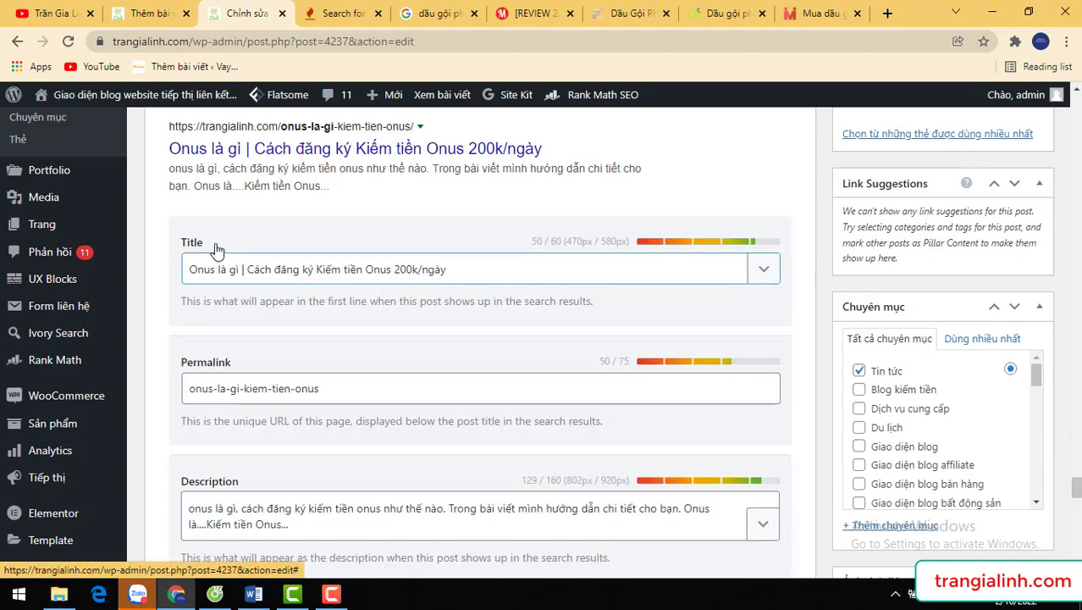
pyautogui.moveTo(308, 389); pyautogui.dragTo(268, 390)
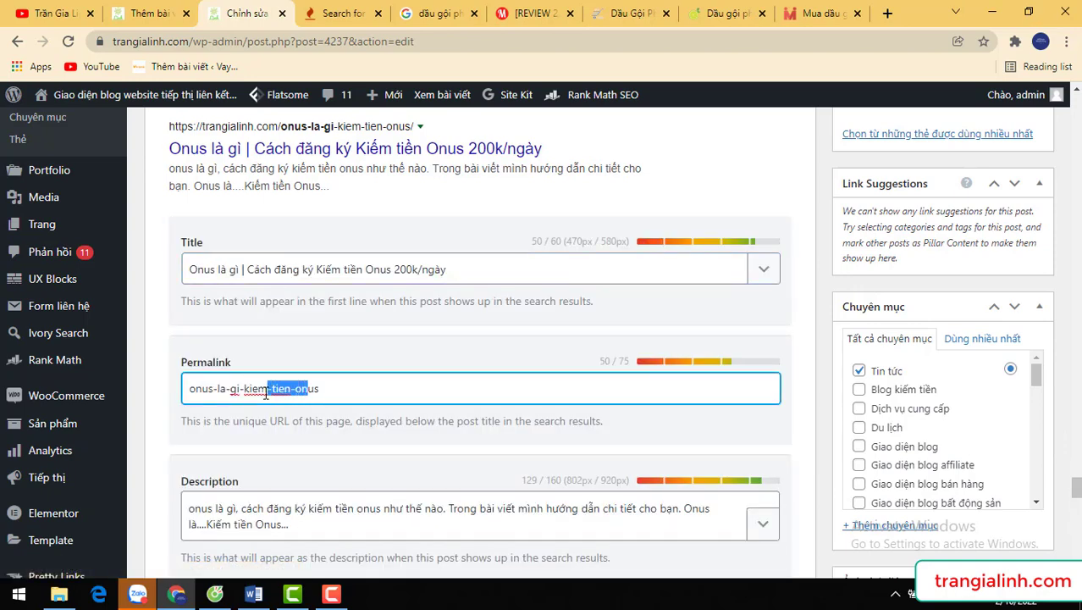
pyautogui.scroll(-6, 243, 498)
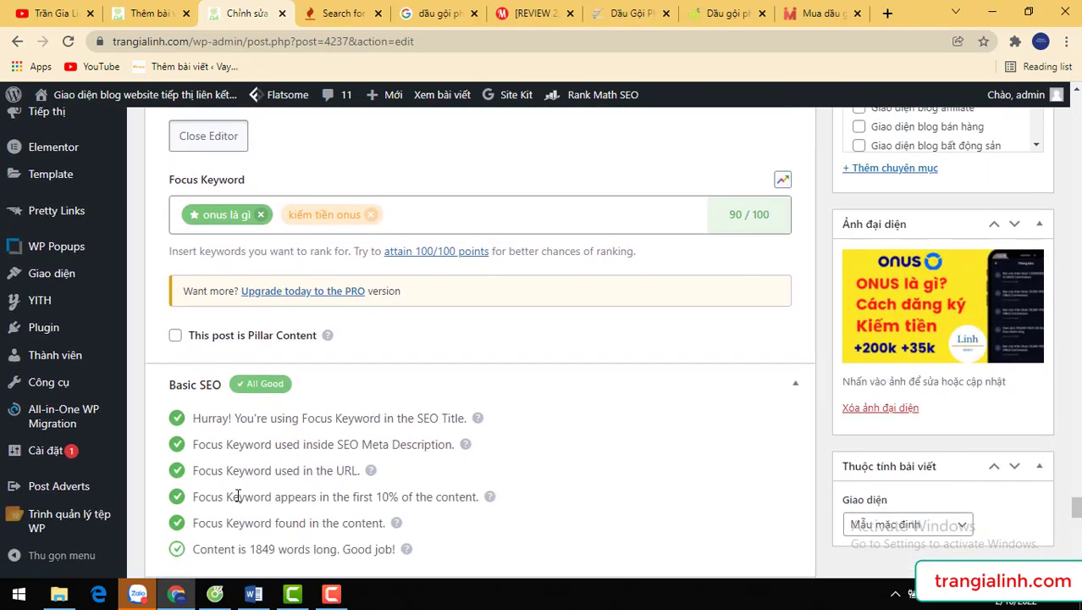
# Examine the Basic SEO checks on the keyword in the first 10% of the content, in the content overall, and content length
pyautogui.moveTo(238, 496); pyautogui.dragTo(450, 498)
pyautogui.click(402, 494)
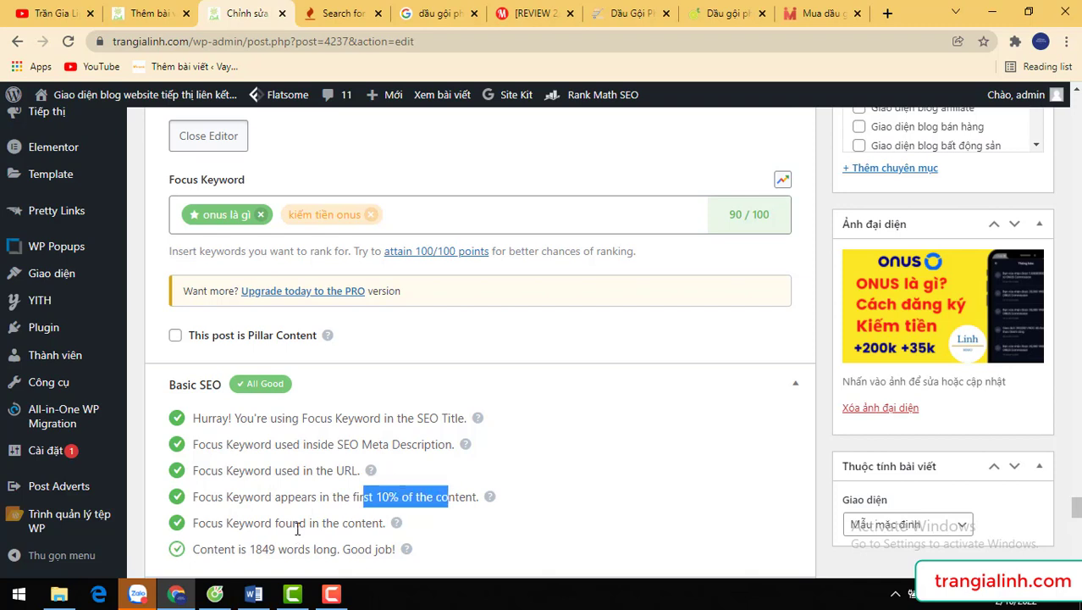
pyautogui.click(388, 496)
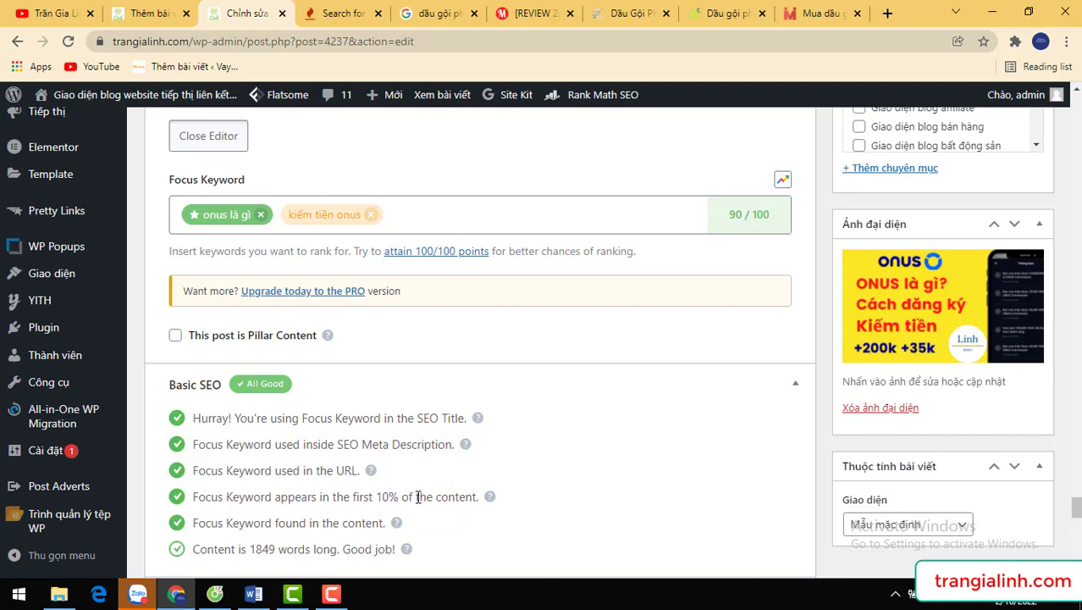
pyautogui.moveTo(257, 526); pyautogui.dragTo(308, 526)
pyautogui.click(337, 525)
pyautogui.moveTo(263, 523); pyautogui.dragTo(348, 525)
pyautogui.moveTo(240, 551); pyautogui.dragTo(270, 549)
pyautogui.click(242, 549)
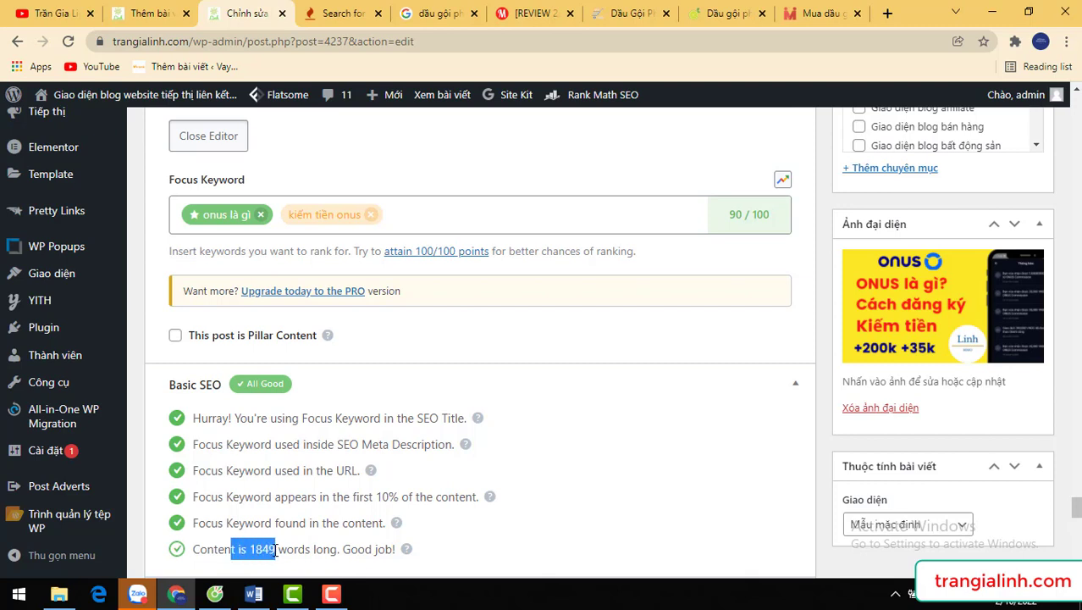
pyautogui.click(332, 551)
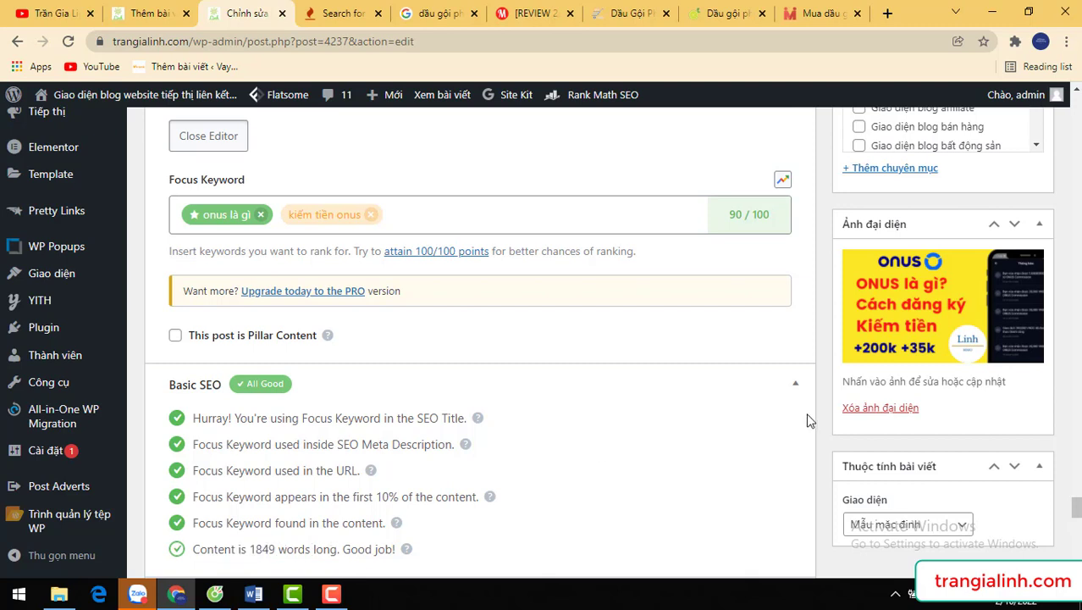
# Expand the Additional SEO checks and examine the keyword density error
pyautogui.scroll(-3, 671, 442)
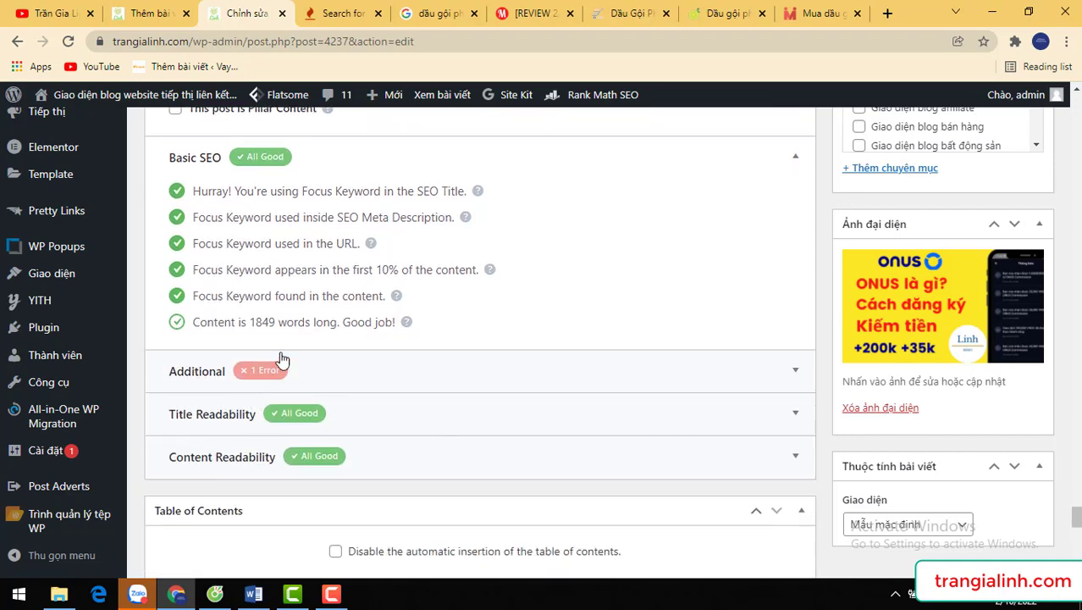
pyautogui.click(341, 381)
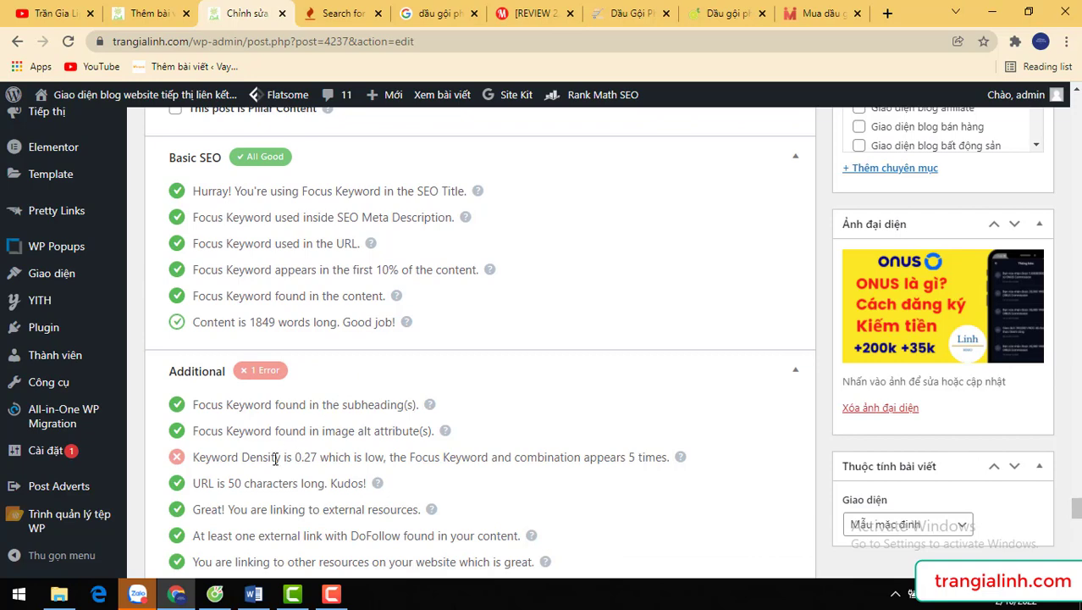
pyautogui.scroll(-2, 339, 379)
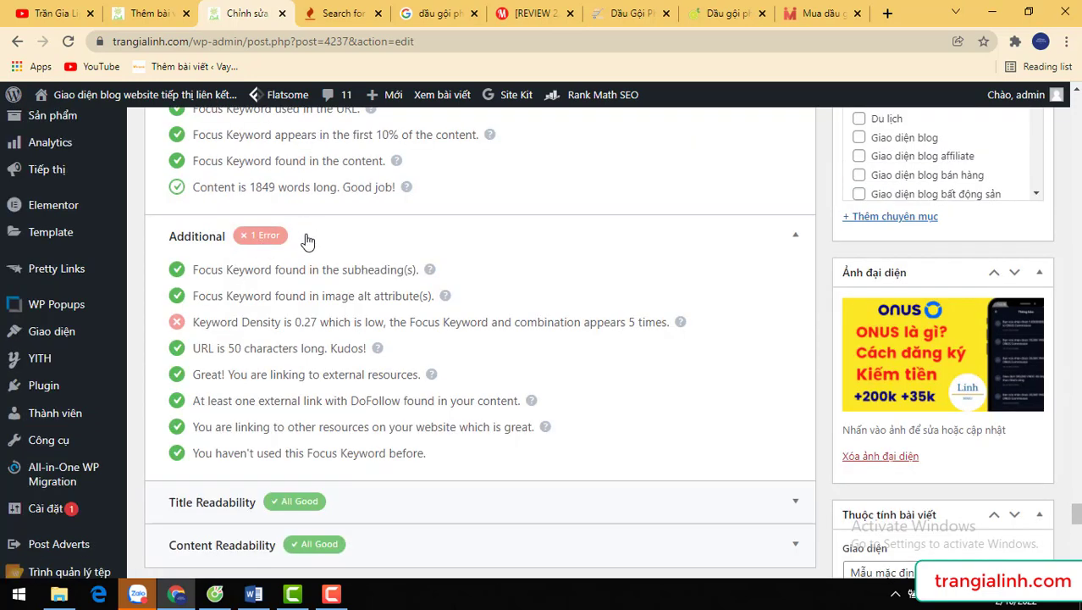
pyautogui.moveTo(306, 237); pyautogui.dragTo(250, 242)
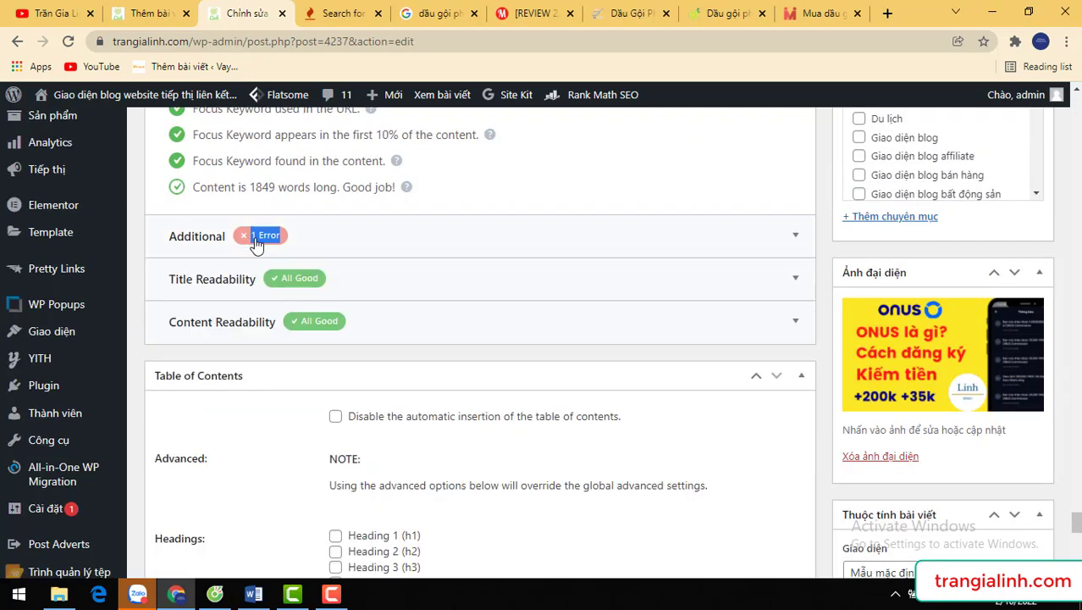
pyautogui.click(416, 226)
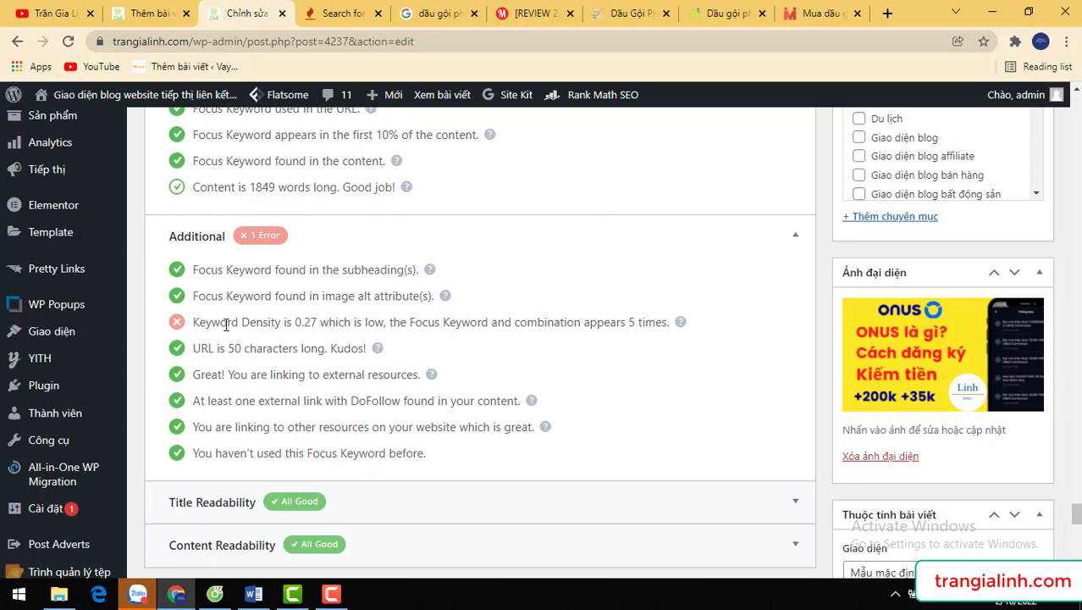
pyautogui.moveTo(226, 324); pyautogui.dragTo(399, 318)
pyautogui.click(433, 317)
pyautogui.moveTo(194, 324); pyautogui.dragTo(663, 320)
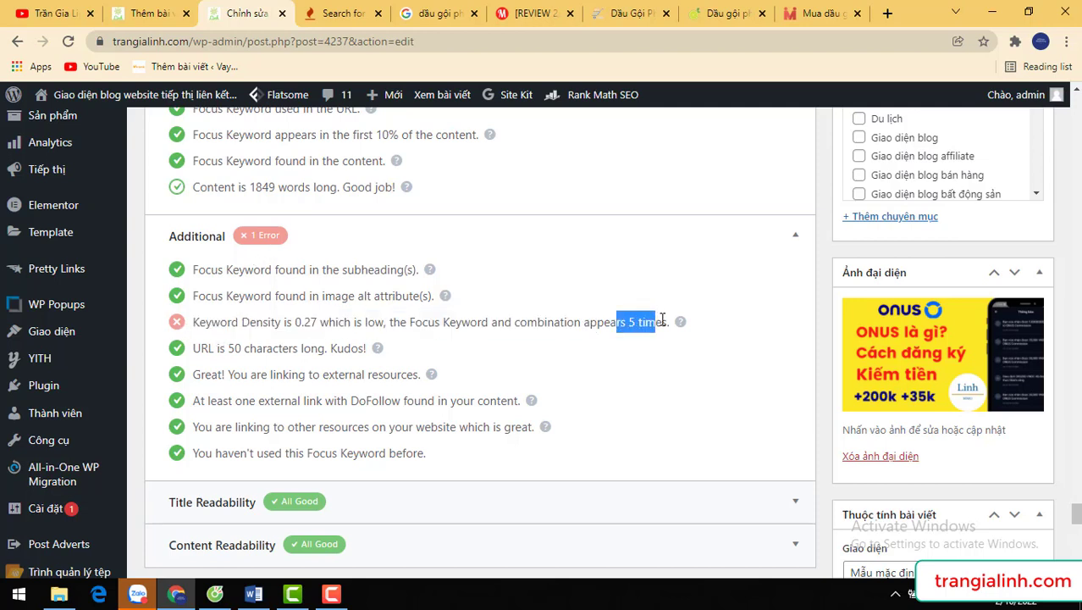
pyautogui.click(693, 330)
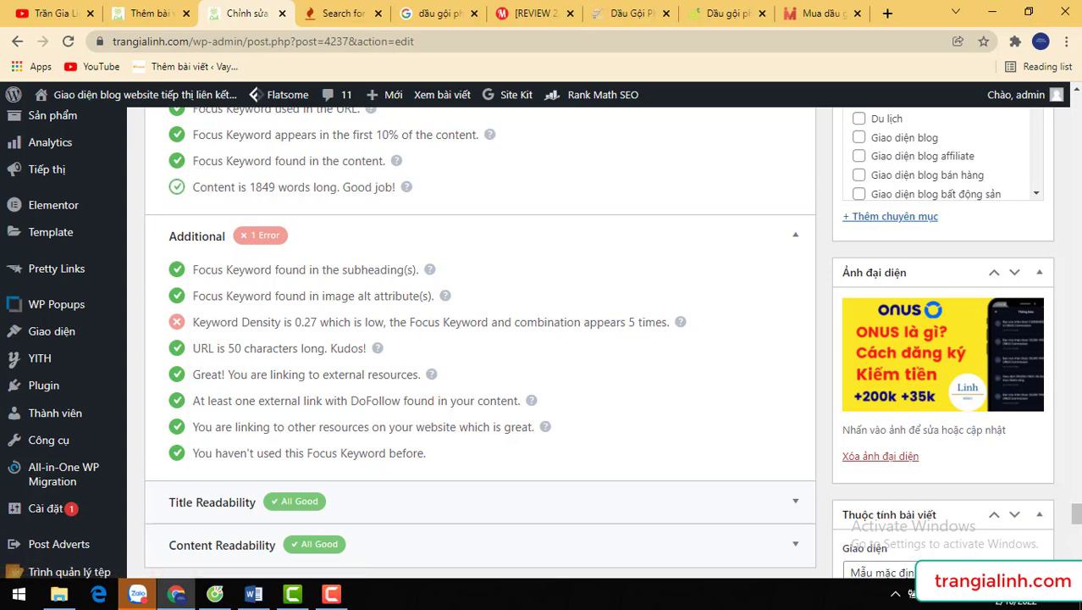
# Expand the Title Readability and Content Readability checks of the Onus post
pyautogui.scroll(-3, 696, 367)
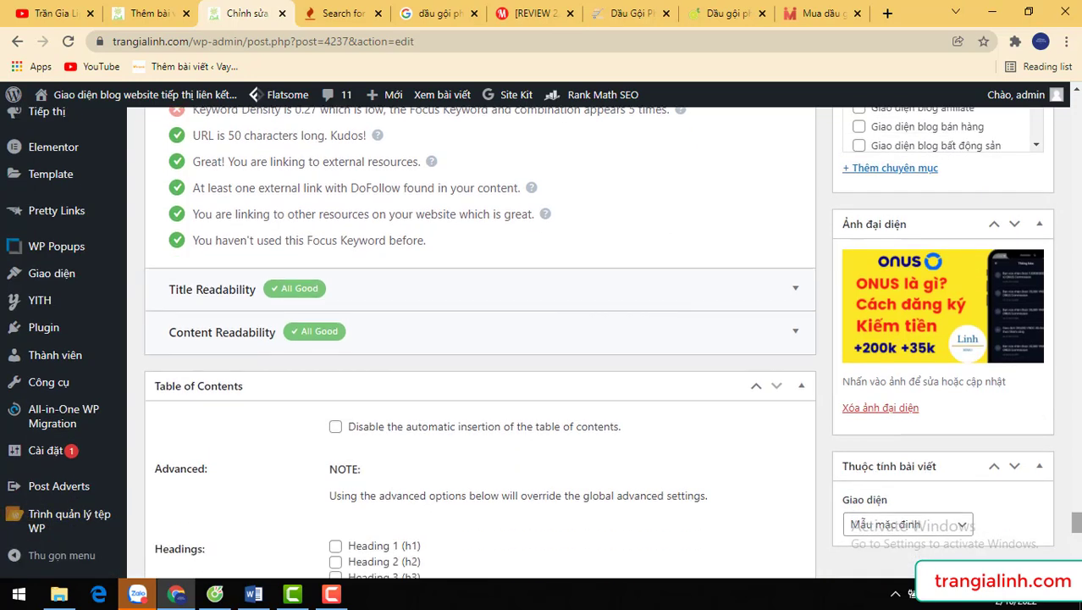
pyautogui.click(733, 308)
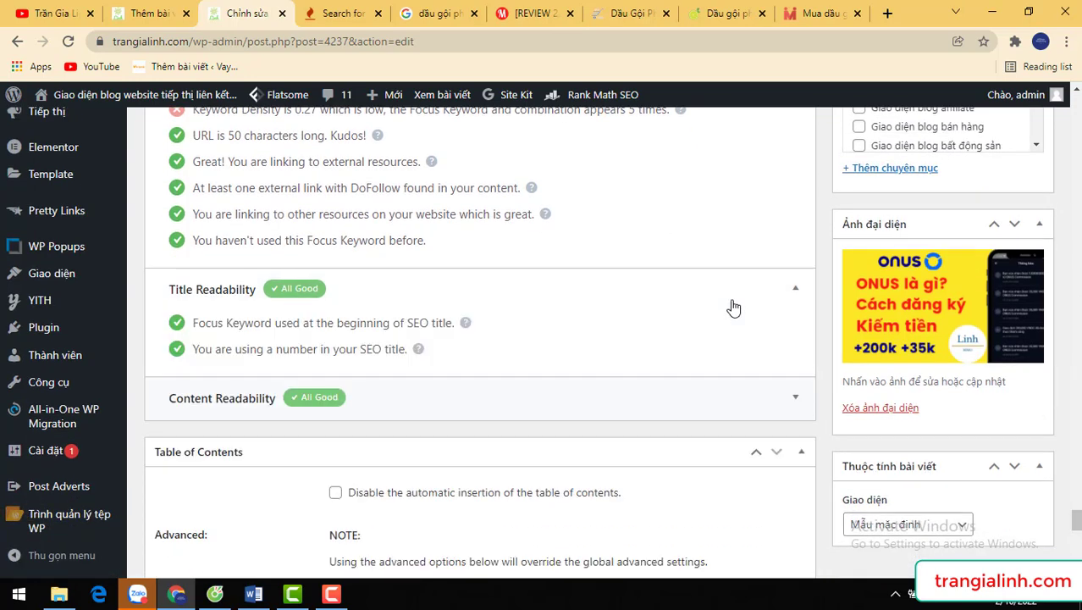
pyautogui.click(627, 400)
# Switch to the Word outline and review the title and description tag item and the SEO keyword part of Bước 3
pyautogui.hotkey('alt', 'Tab')
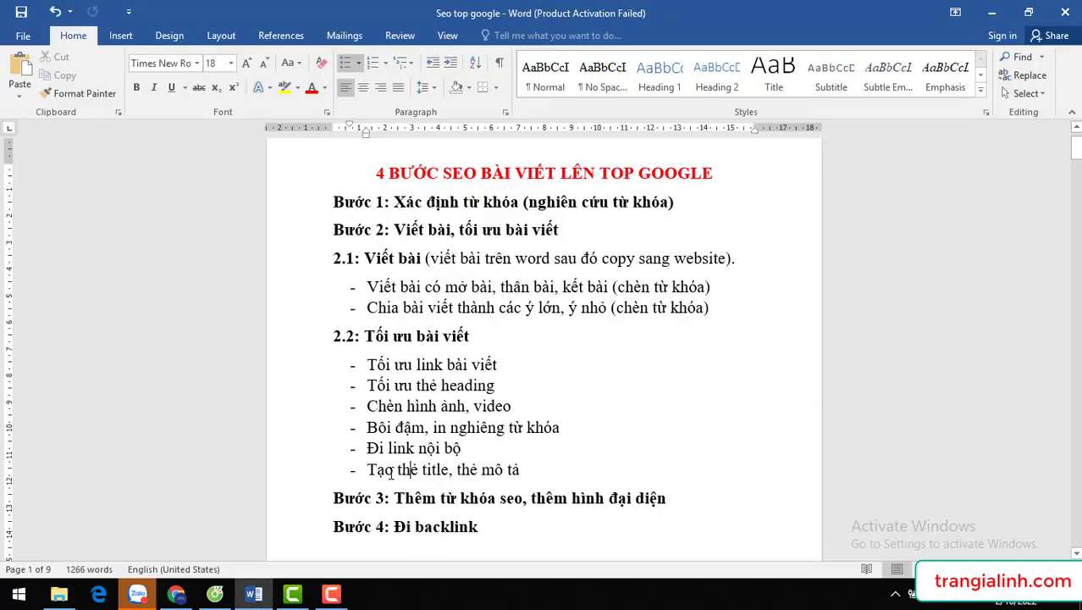
pyautogui.moveTo(370, 471); pyautogui.dragTo(508, 471)
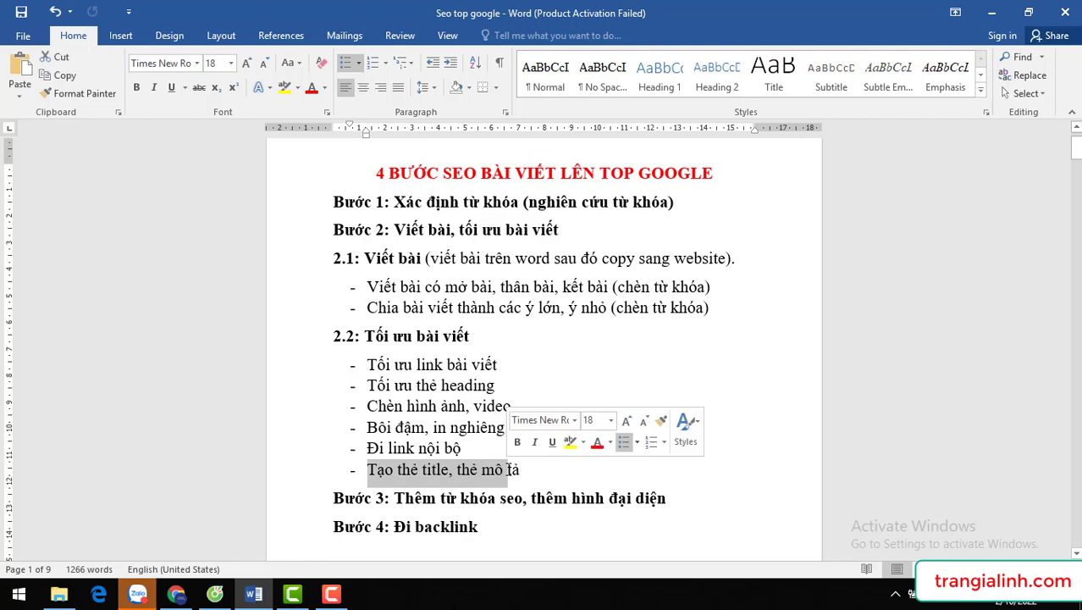
pyautogui.moveTo(396, 498); pyautogui.dragTo(569, 498)
pyautogui.hotkey('ctrl', 'c')
# Return to the Onus post in Chrome and examine its tag field and list of keyword tags
pyautogui.hotkey('alt', 'Tab')
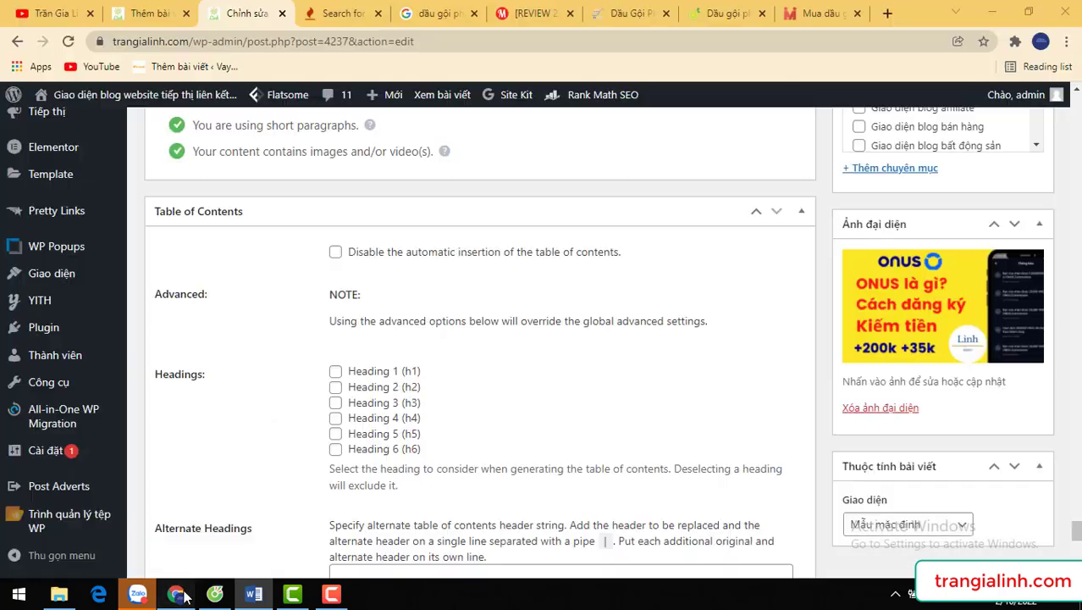
pyautogui.moveTo(1076, 531); pyautogui.dragTo(1075, 484)
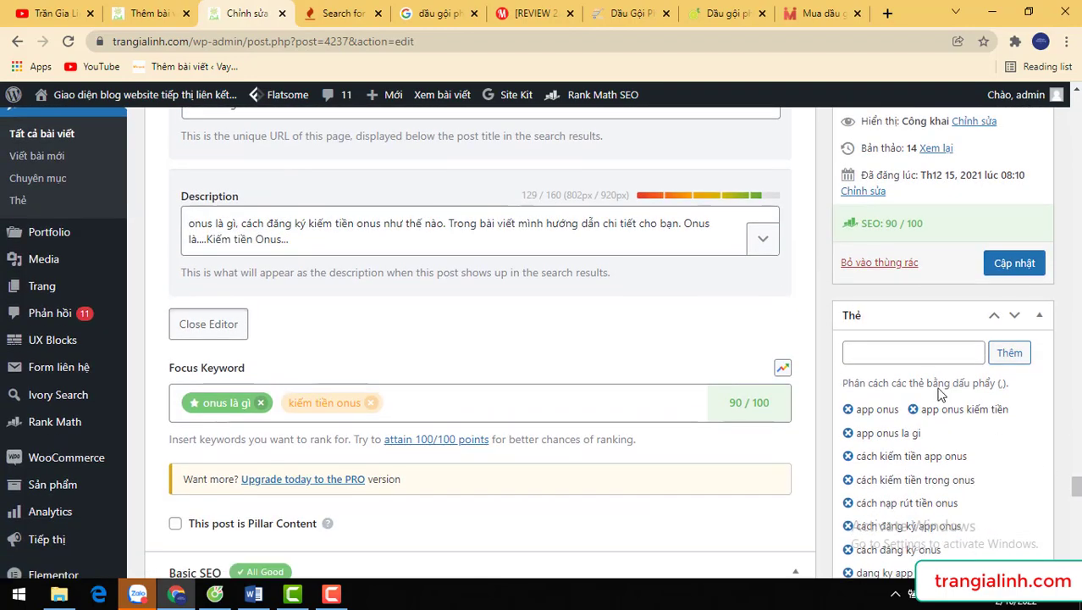
pyautogui.click(919, 354)
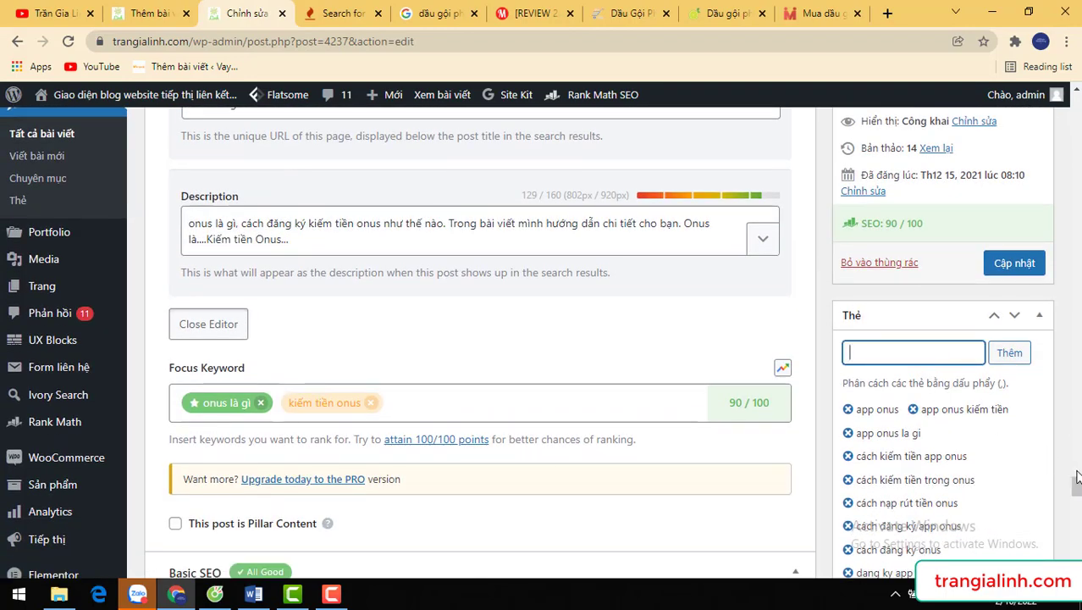
pyautogui.moveTo(1076, 485); pyautogui.dragTo(1077, 490)
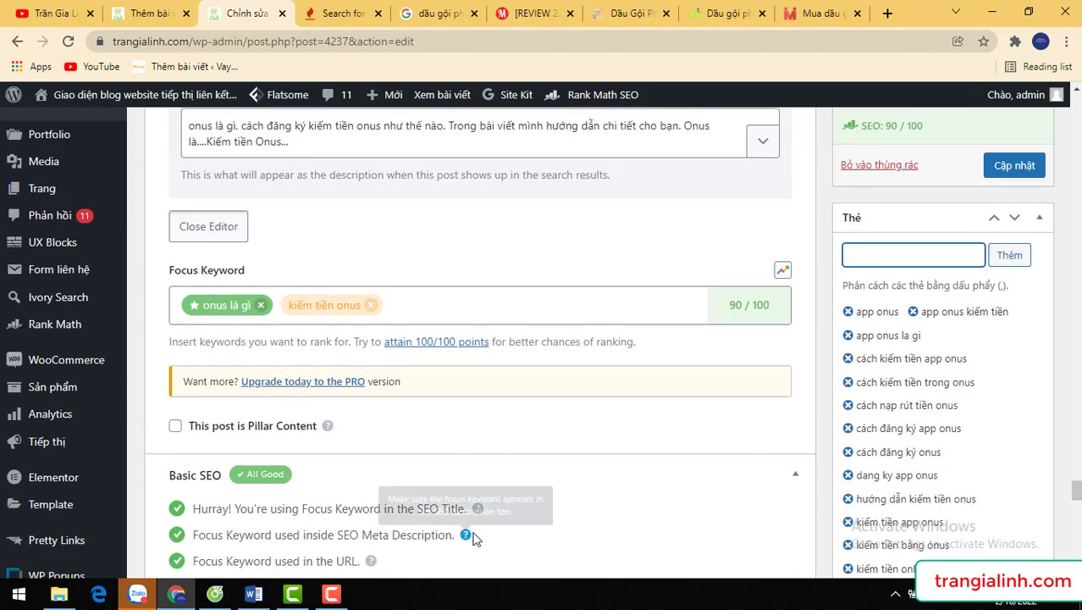
# In the Word outline, reword the start of Bước 3 as "Thêm thẻ ( từ khóa seo)"
pyautogui.click(253, 594)
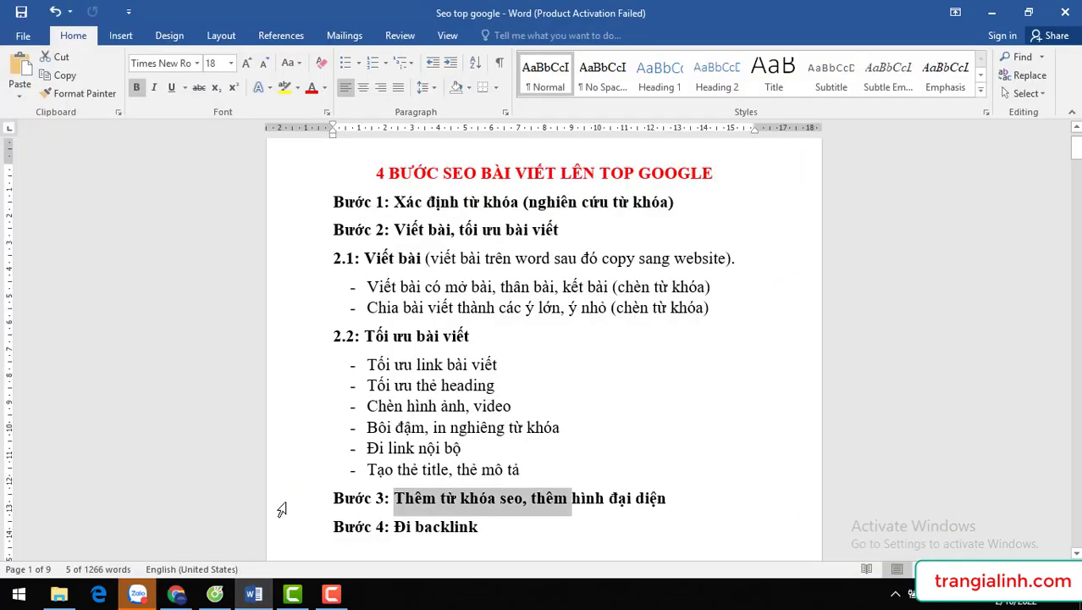
pyautogui.click(512, 508)
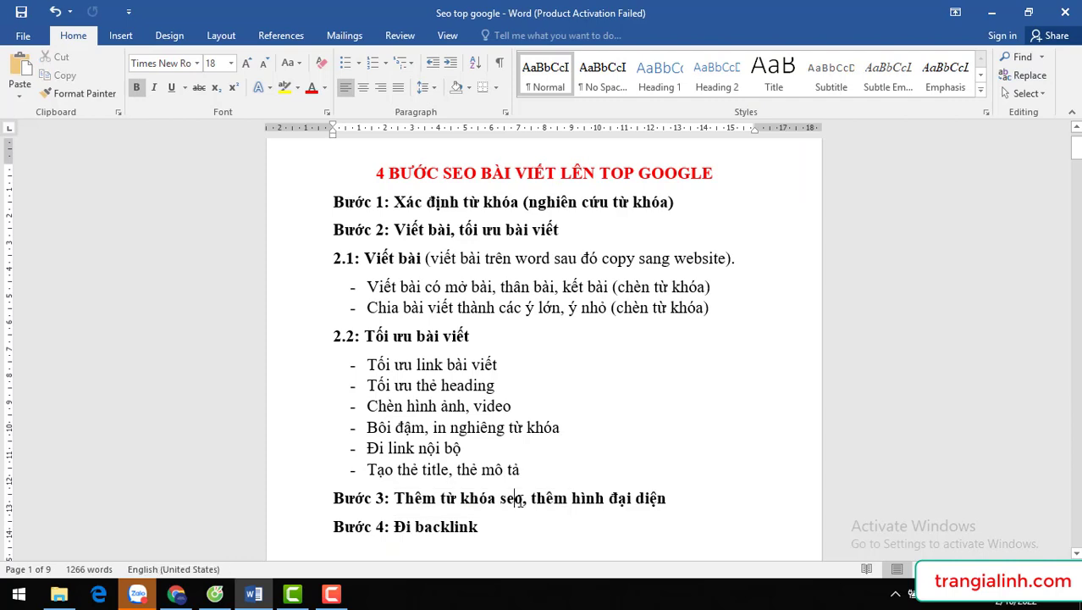
pyautogui.click(436, 500)
pyautogui.write('t hẻ')
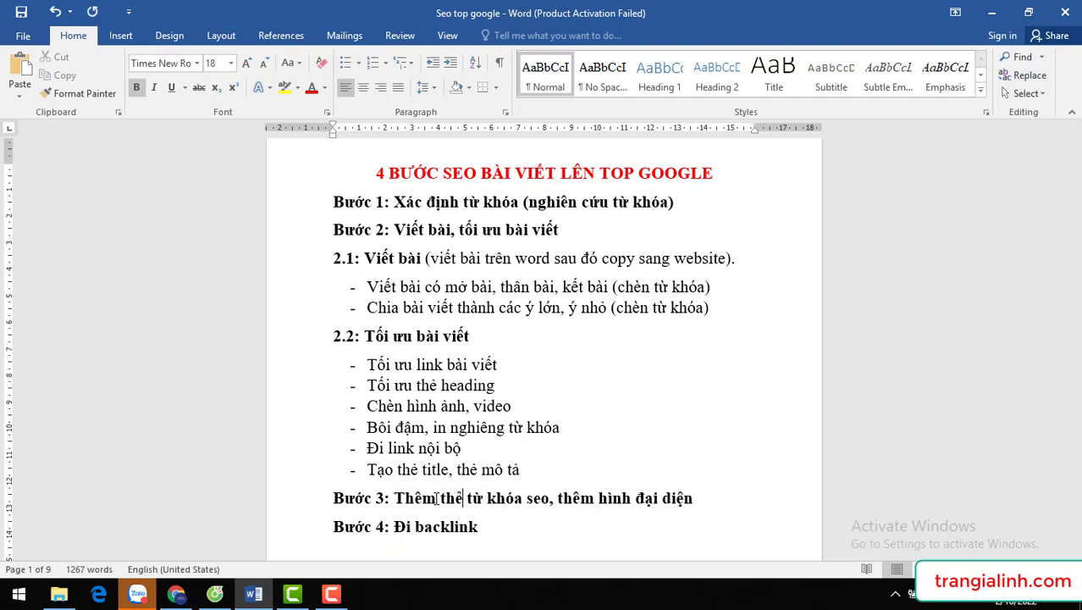
pyautogui.write(' (')
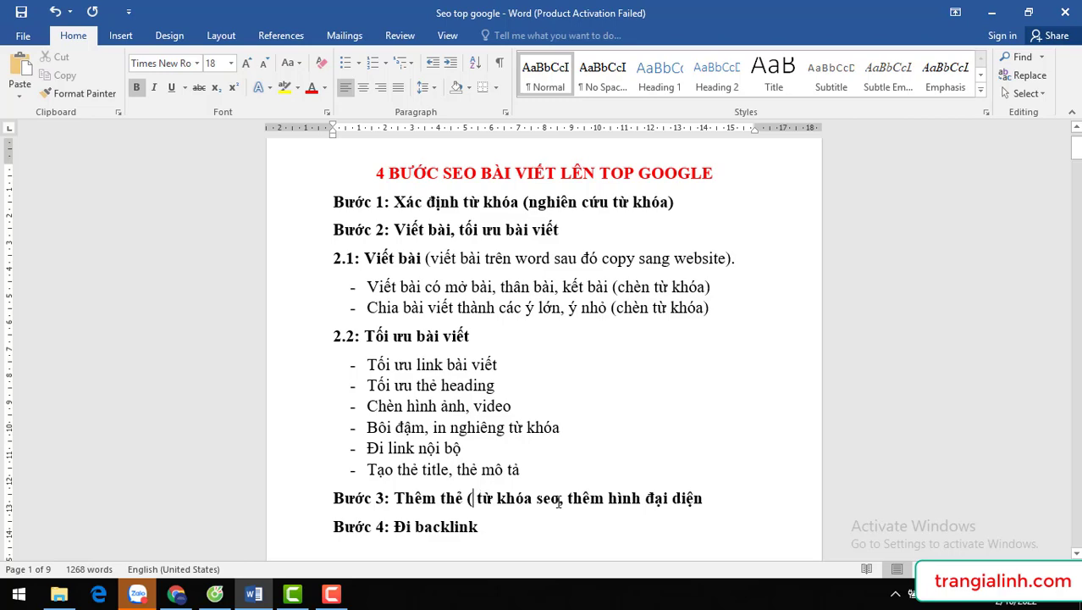
pyautogui.click(560, 499)
pyautogui.write(')')
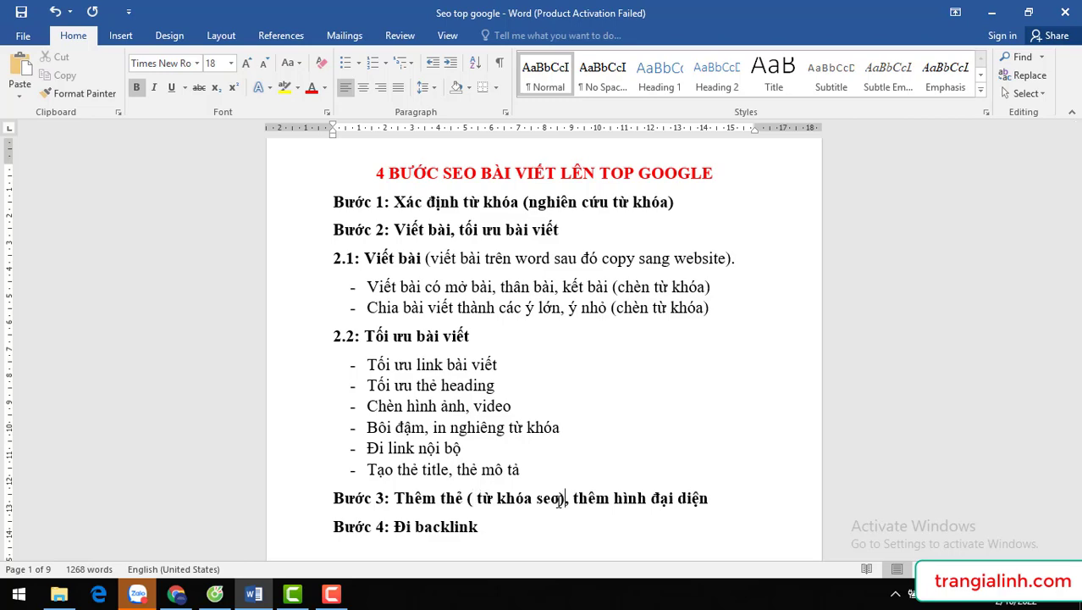
# Switch to Chrome, copy the suggestion "dầu gội sin hair" from Keyword Tool, and add it as a tag to the Onus post
pyautogui.click(176, 595)
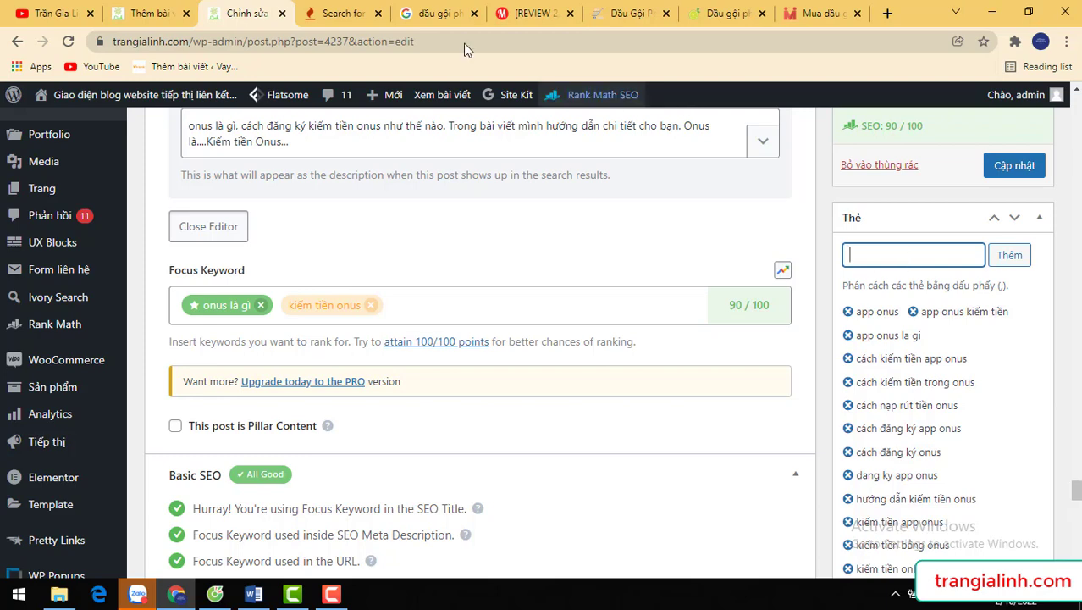
pyautogui.click(343, 18)
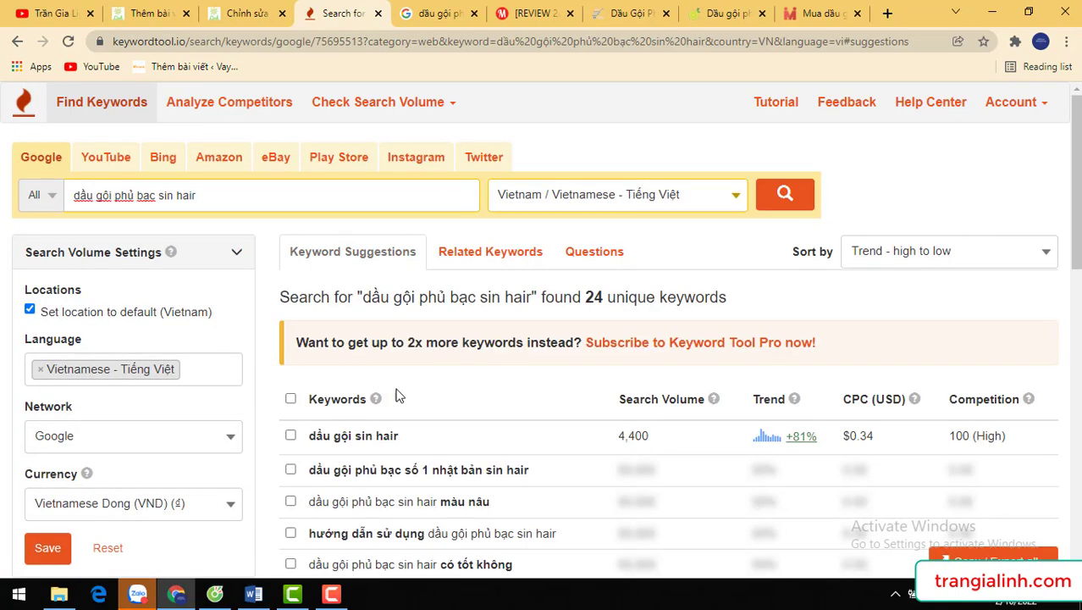
pyautogui.moveTo(400, 435); pyautogui.dragTo(304, 439)
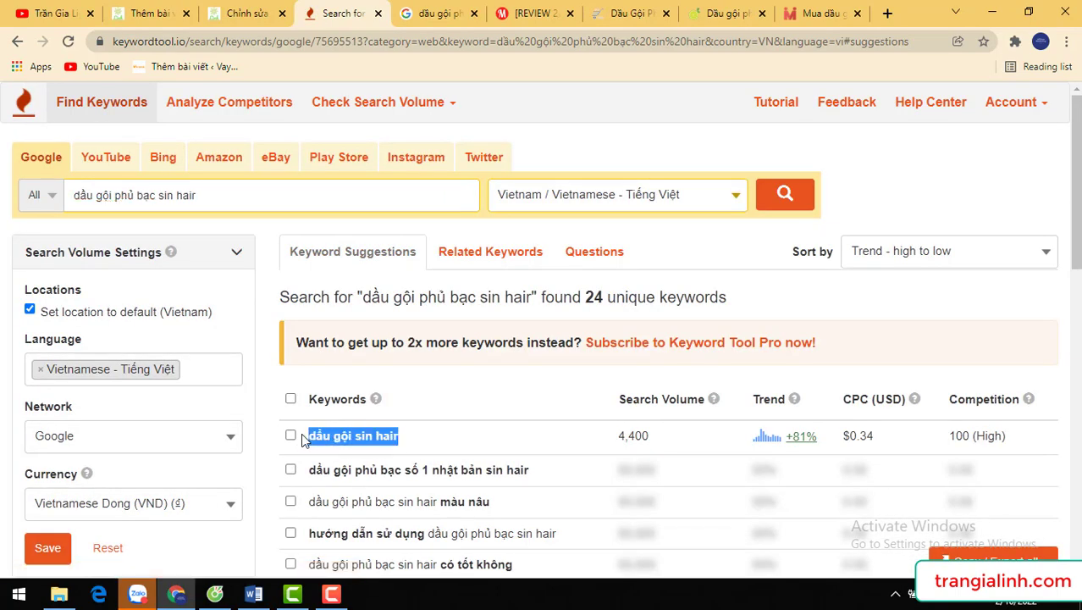
pyautogui.click(254, 15)
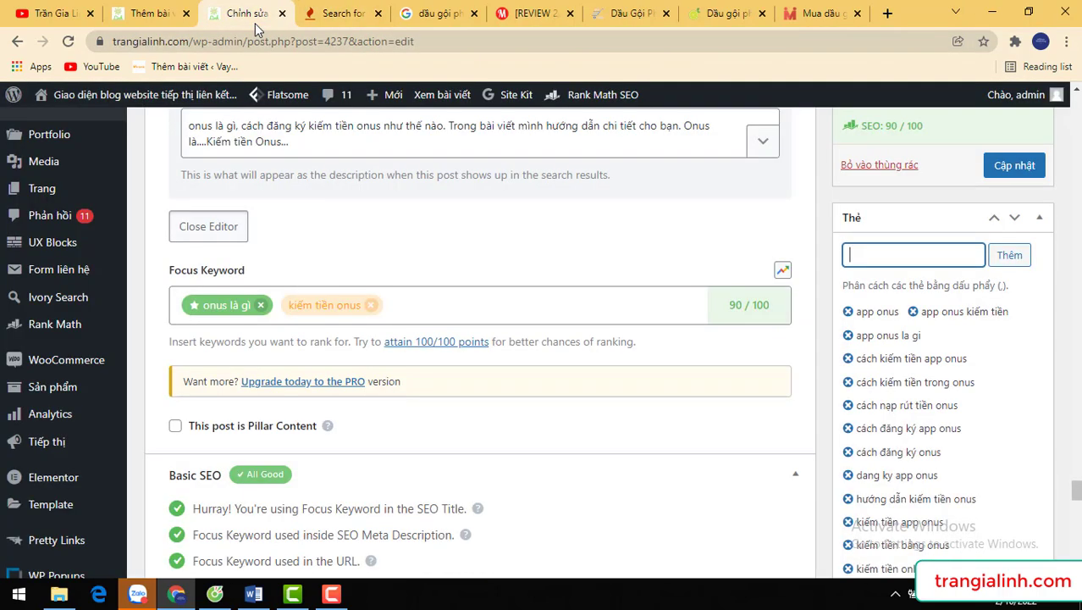
pyautogui.hotkey('ctrl', 'v')
pyautogui.press('Return')
pyautogui.moveTo(1075, 490); pyautogui.dragTo(1077, 501)
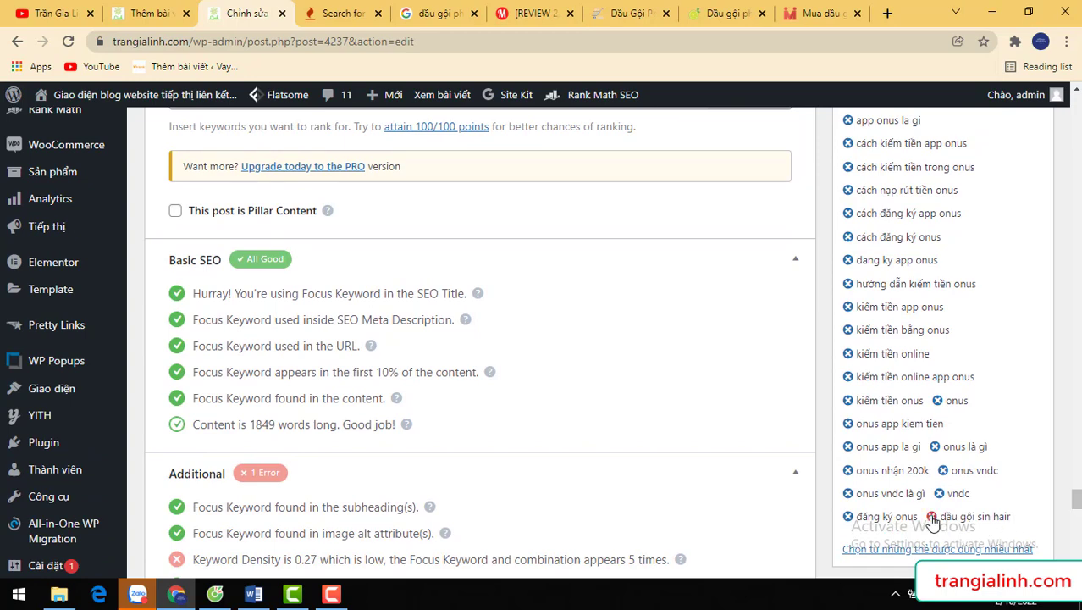
# Check the Onus post's category and featured image settings, and update the post
pyautogui.moveTo(1076, 502); pyautogui.dragTo(1078, 521)
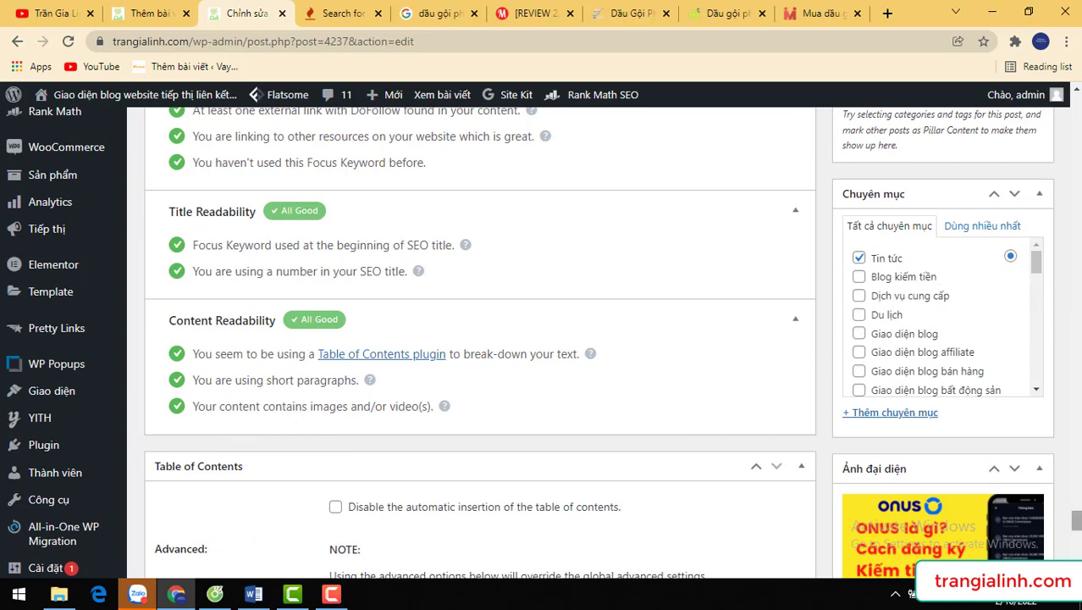
pyautogui.moveTo(1075, 520); pyautogui.dragTo(1076, 531)
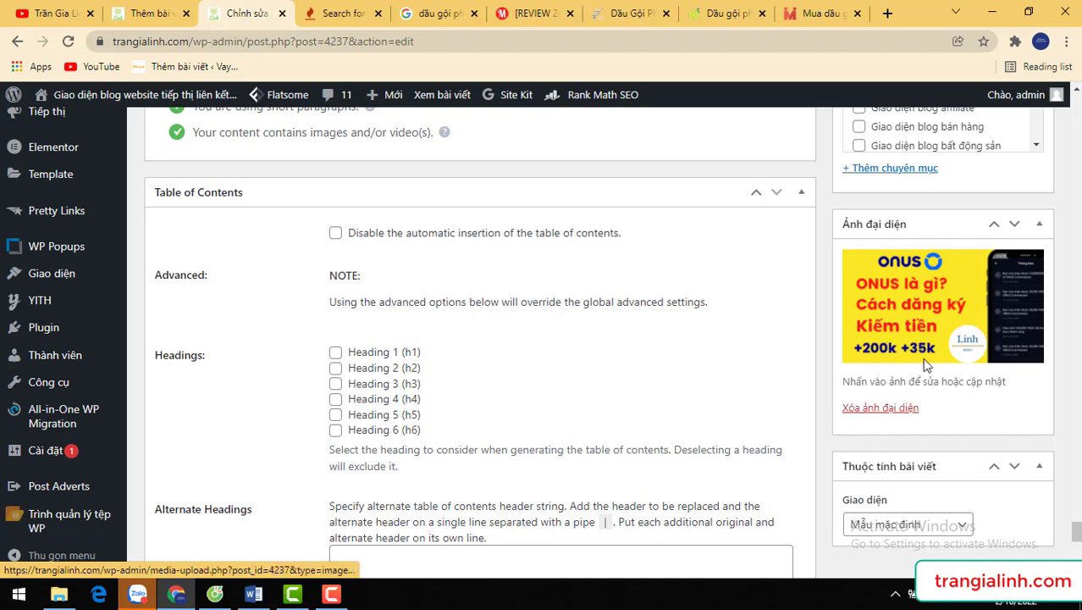
pyautogui.moveTo(1075, 534); pyautogui.dragTo(1056, 471)
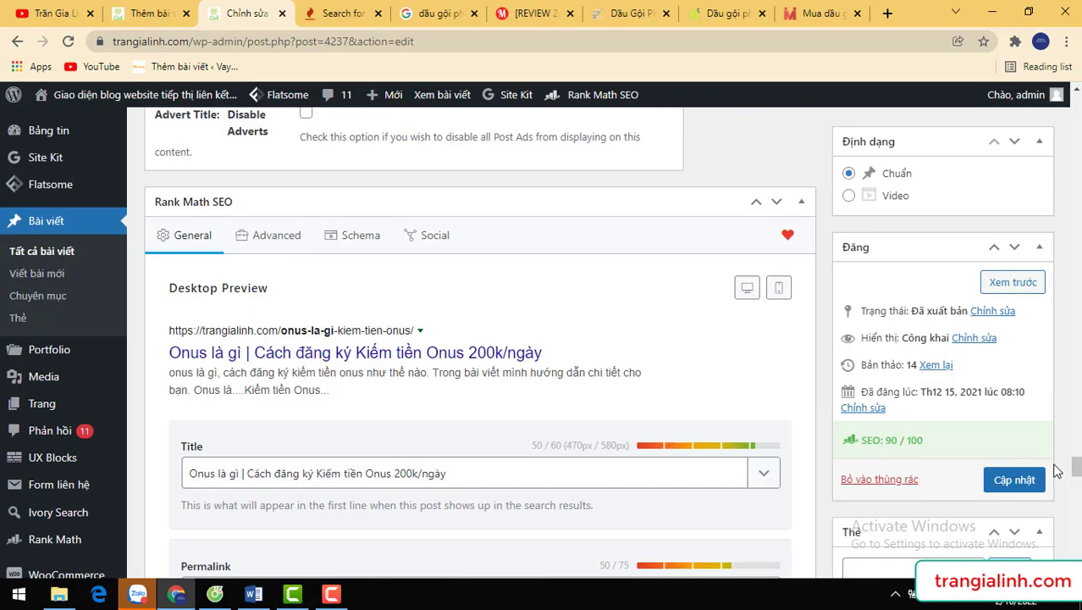
pyautogui.click(1014, 479)
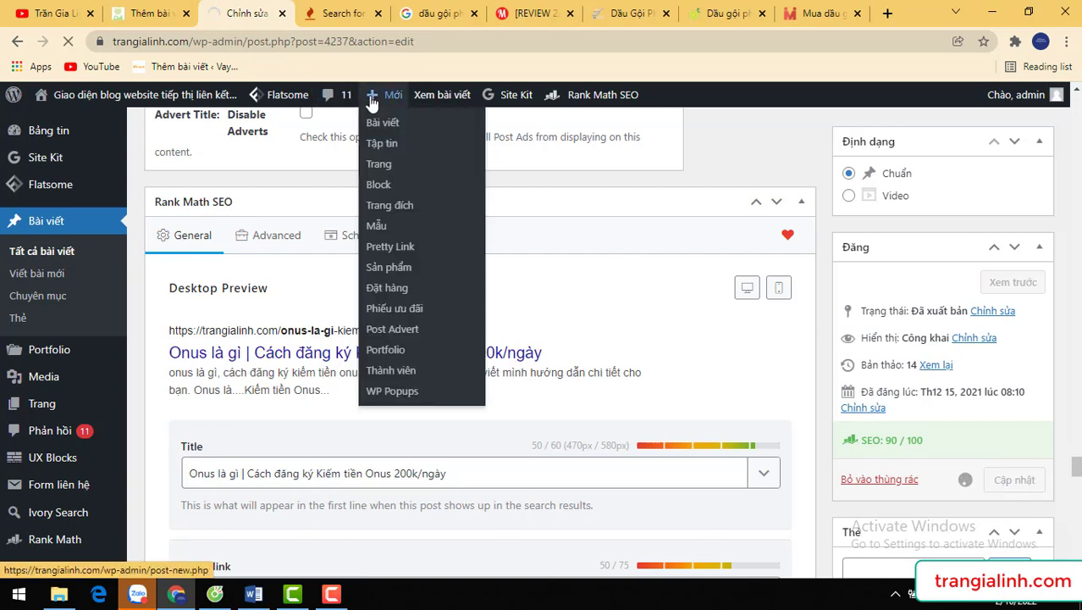
# View the published Onus post and look through its article content
pyautogui.click(430, 105)
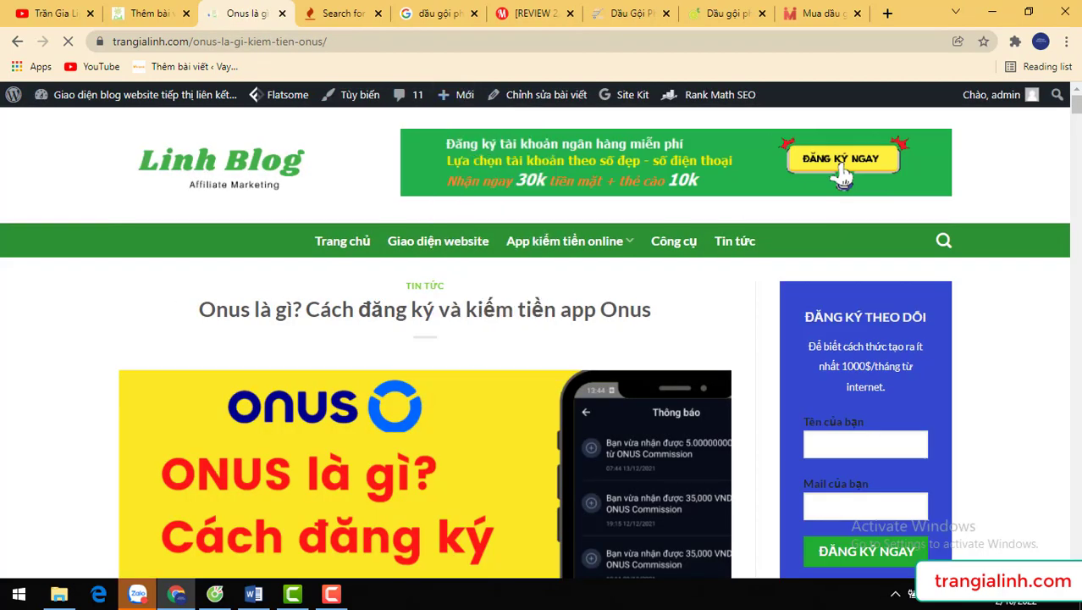
pyautogui.scroll(-10, 838, 239)
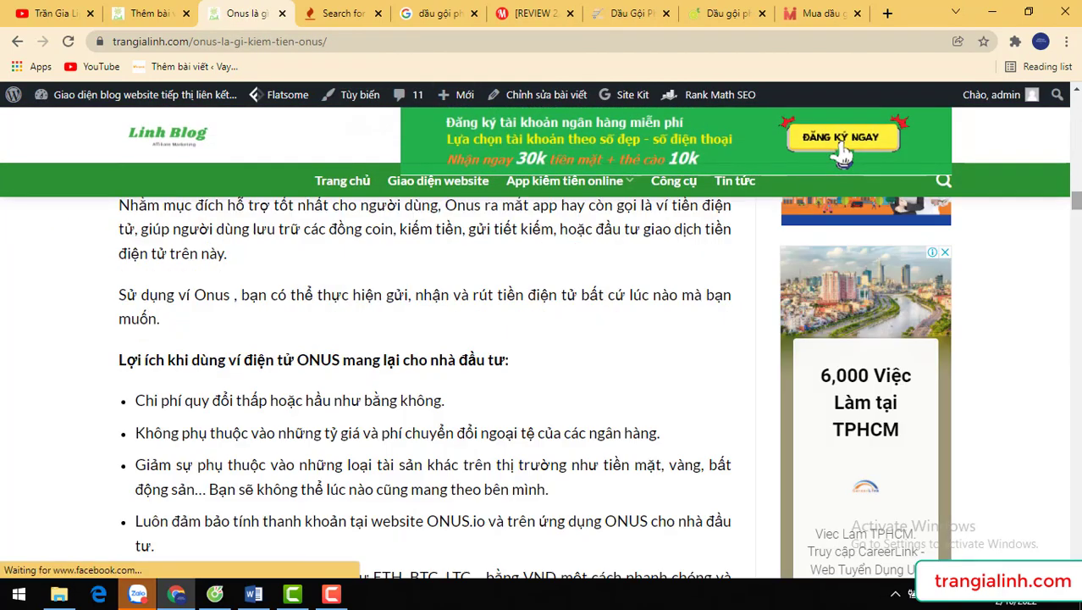
pyautogui.scroll(-10, 842, 154)
pyautogui.scroll(-10, 489, 505)
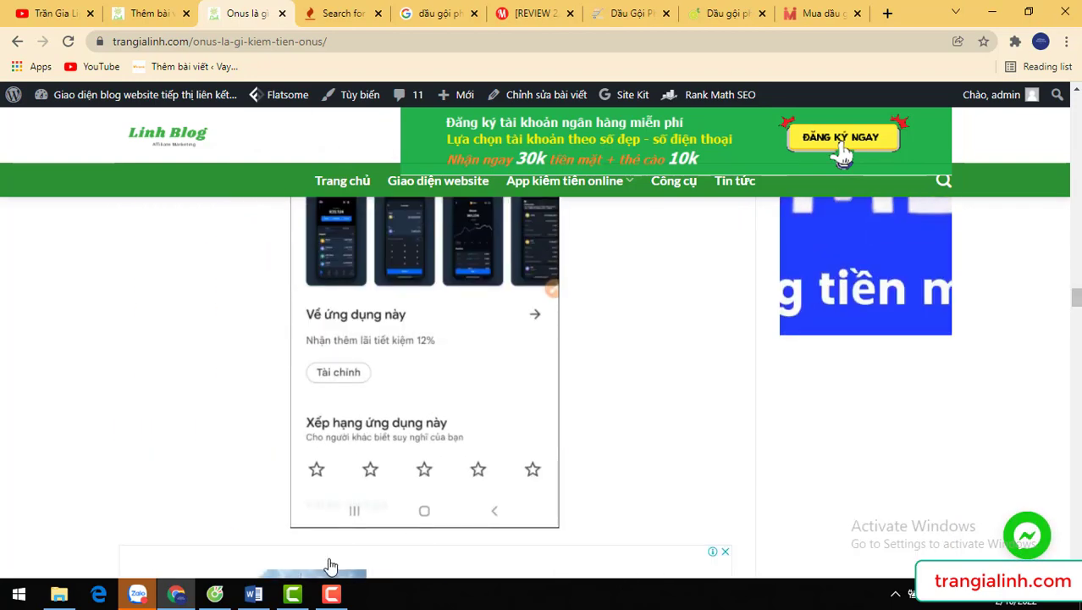
# Switch to the Word outline, highlight "Đi backlink" in Bước 4, and return to Chrome
pyautogui.click(253, 594)
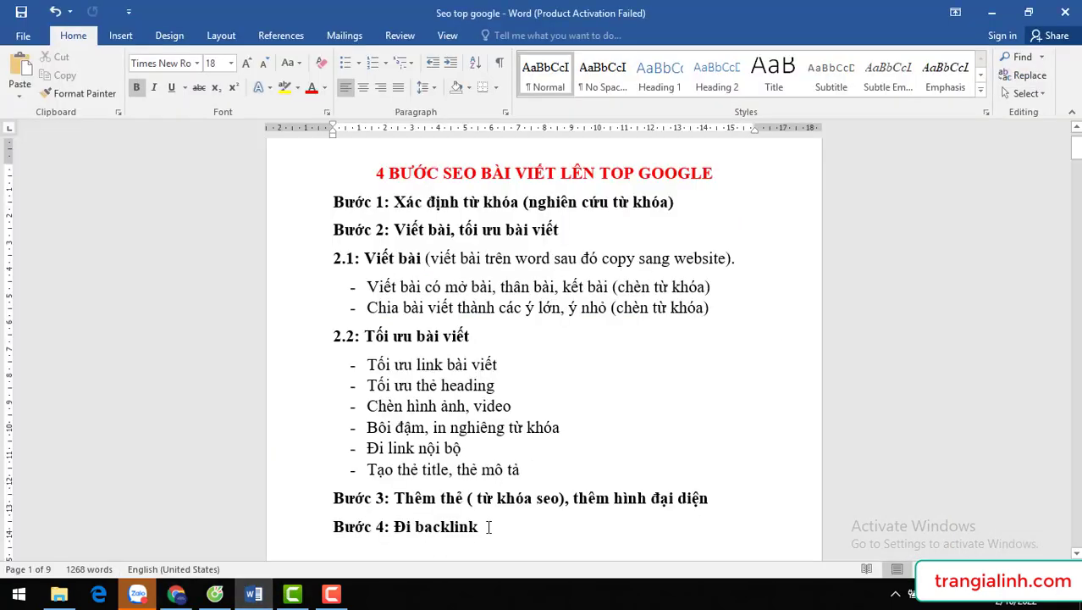
pyautogui.moveTo(481, 527); pyautogui.dragTo(386, 536)
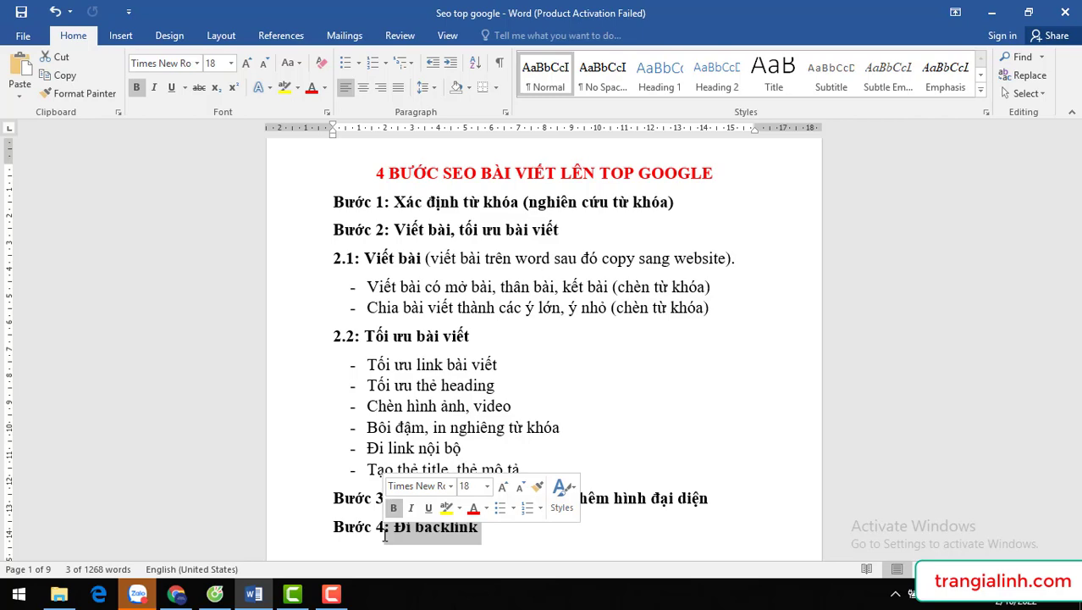
pyautogui.click(176, 597)
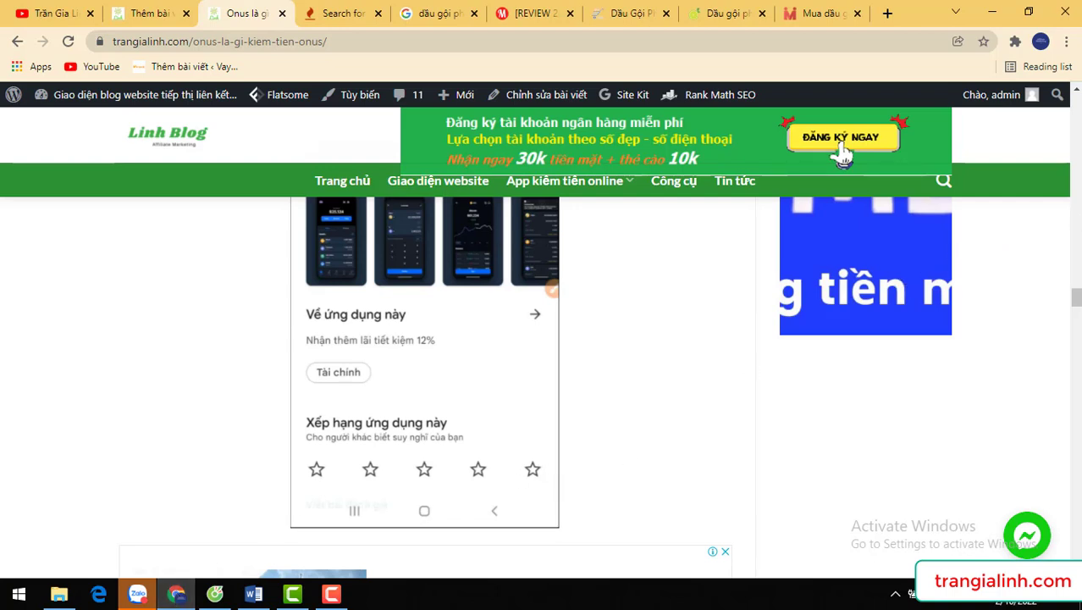
# Look over the published Onus article again and bring up the YouTube channel's video page
pyautogui.scroll(-5, 1043, 230)
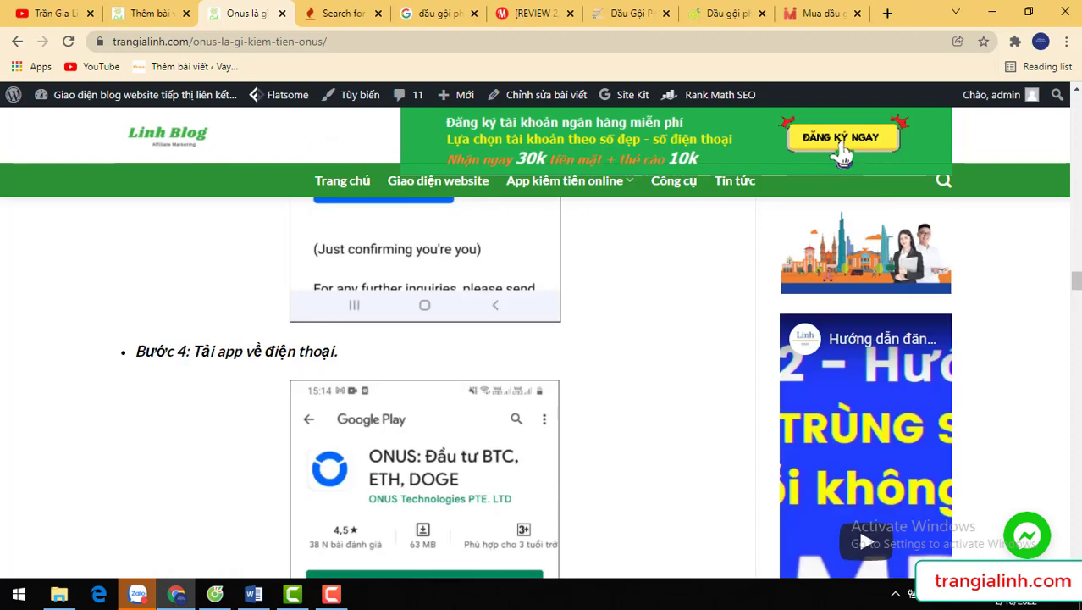
pyautogui.scroll(10, 841, 153)
pyautogui.click(77, 12)
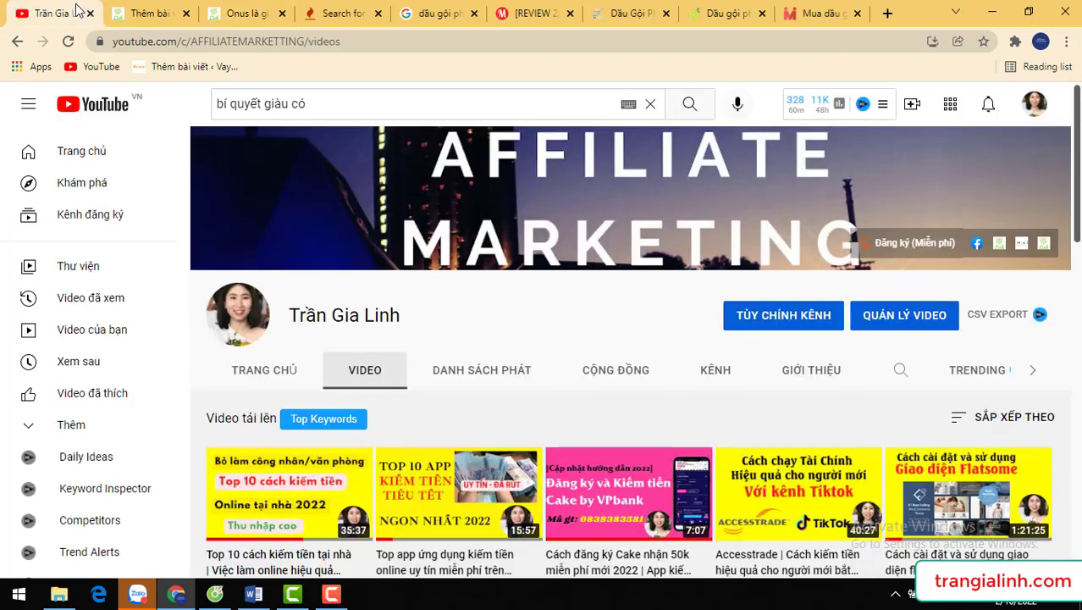